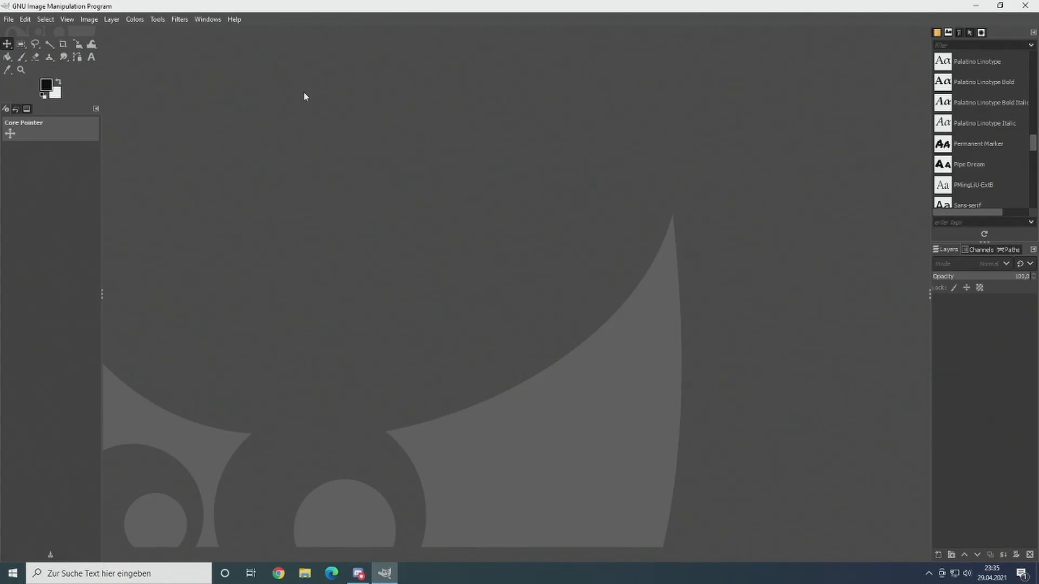
# Step: Start a new image with a width of 500 px and a height of 500 px
pyautogui.click(8, 19)
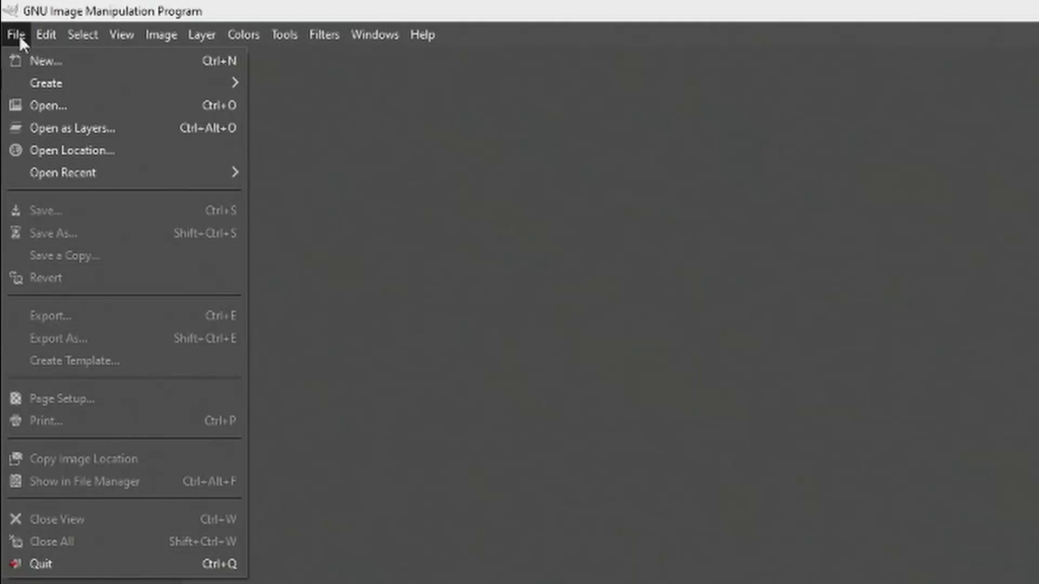
pyautogui.click(49, 61)
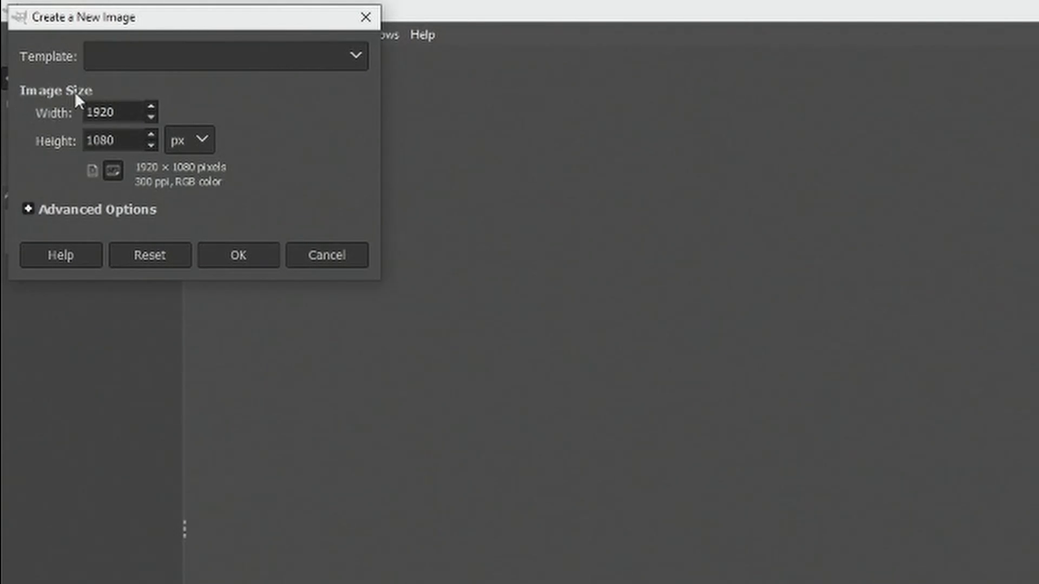
pyautogui.doubleClick(110, 112)
pyautogui.write('500')
pyautogui.doubleClick(143, 144)
pyautogui.write('500')
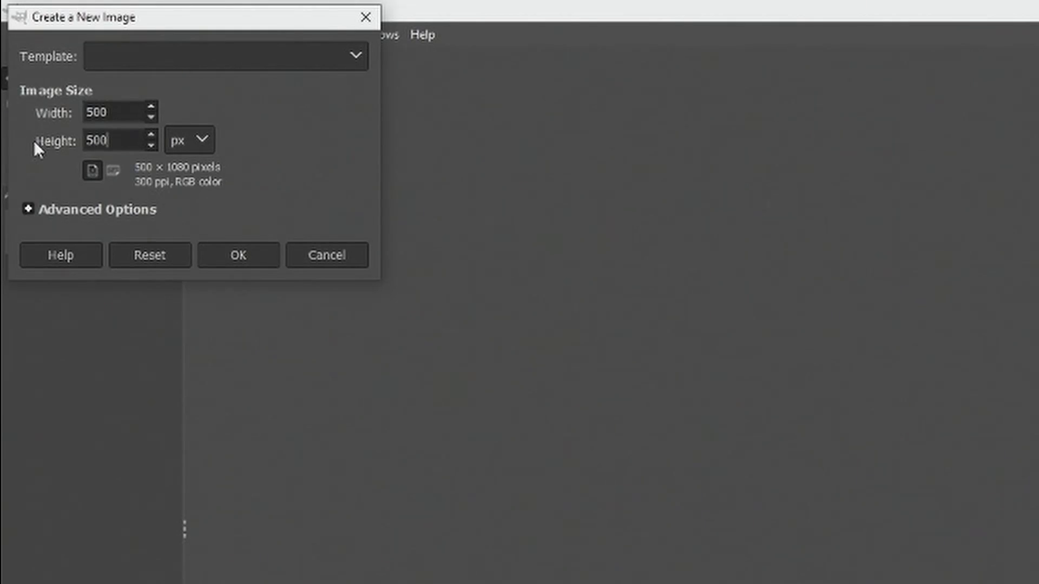
# Step: Set the new image's fill to Transparency in the advanced options and create the image
pyautogui.click(30, 208)
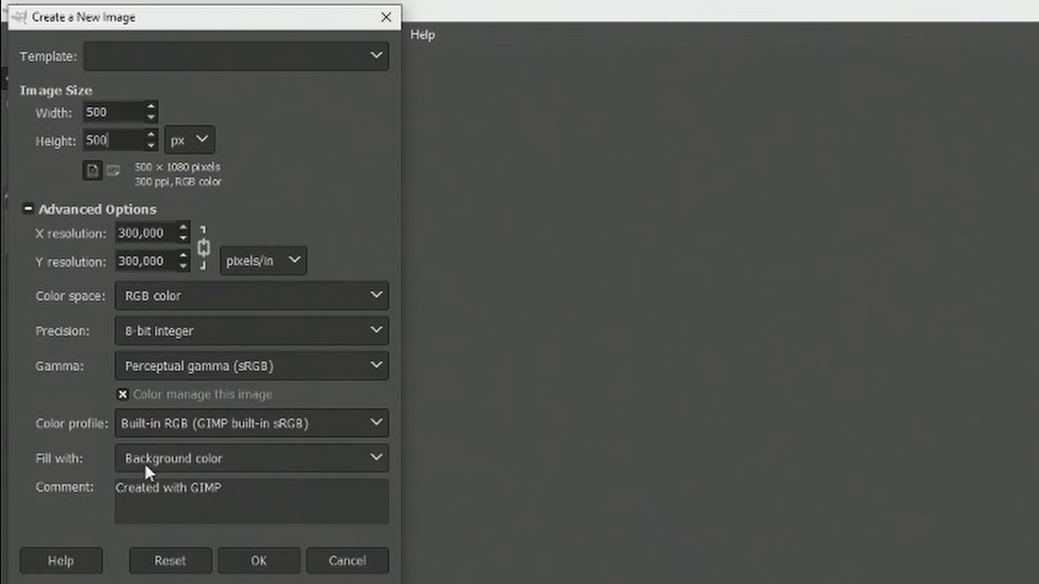
pyautogui.click(201, 456)
pyautogui.click(161, 555)
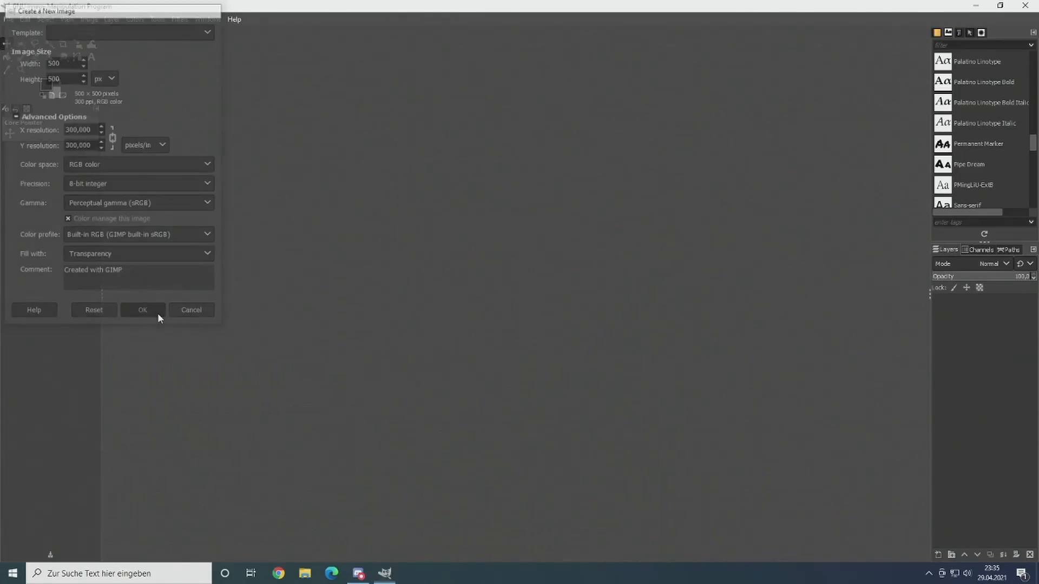
pyautogui.click(259, 561)
pyautogui.moveTo(498, 271); pyautogui.dragTo(552, 229)
pyautogui.keyDown('ctrl'); pyautogui.scroll(6, 490, 199); pyautogui.keyUp('ctrl')
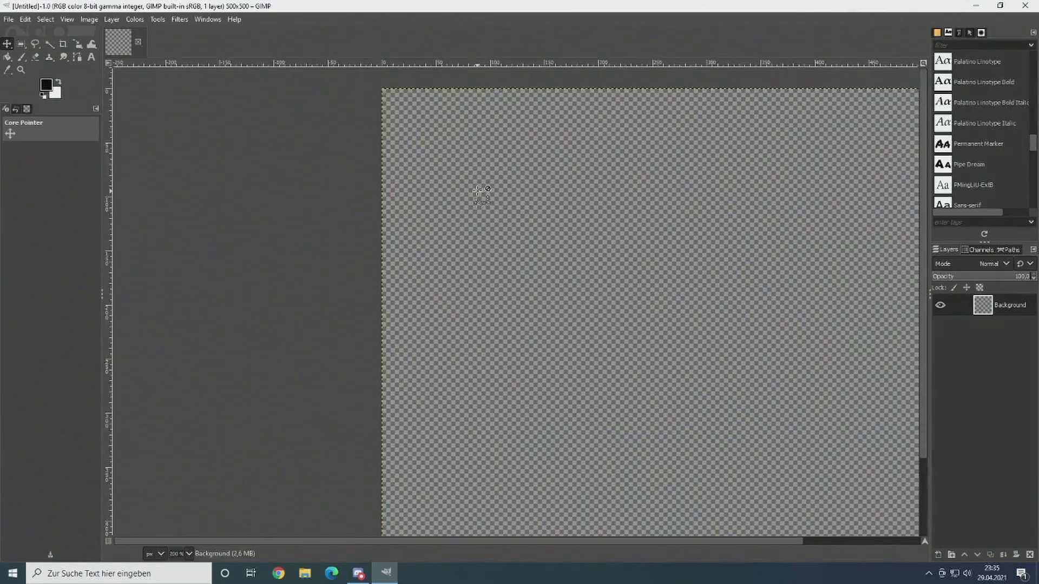
pyautogui.keyDown('ctrl'); pyautogui.scroll(-3, 431, 262); pyautogui.keyUp('ctrl')
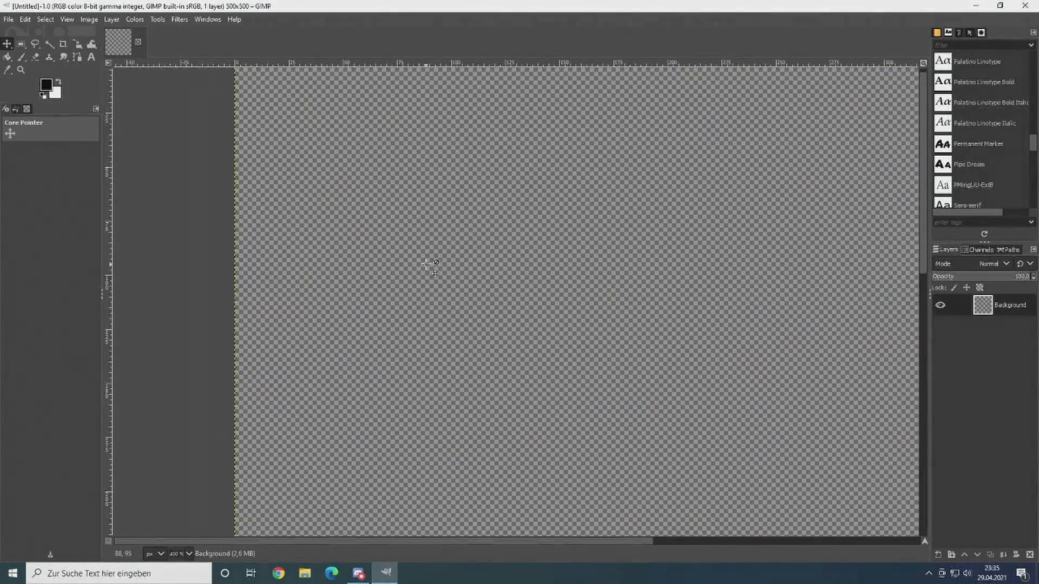
pyautogui.keyDown('ctrl'); pyautogui.scroll(-3, 482, 222); pyautogui.keyUp('ctrl')
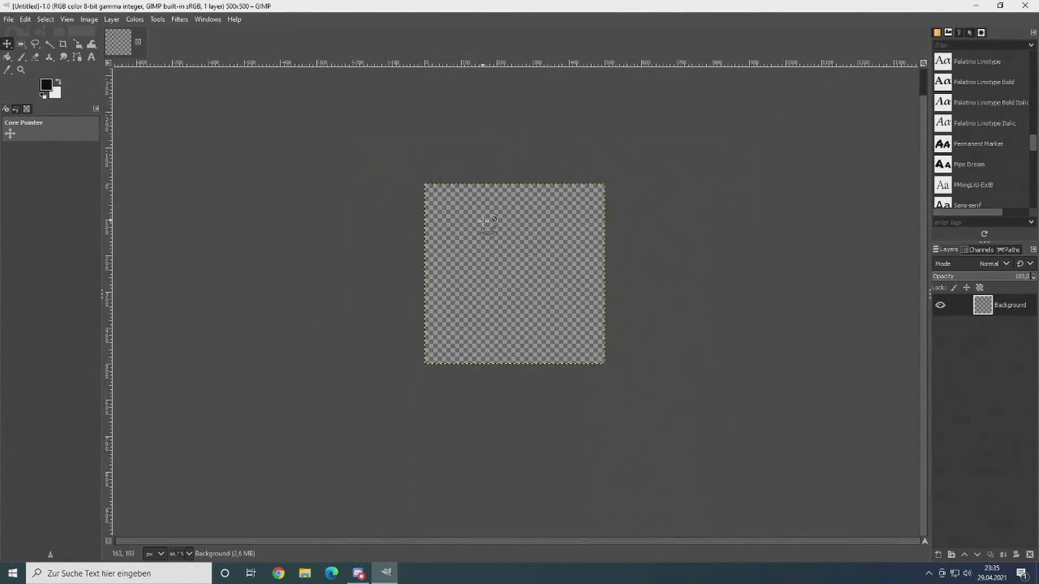
pyautogui.keyDown('ctrl'); pyautogui.scroll(2, 509, 246); pyautogui.keyUp('ctrl')
pyautogui.keyDown('ctrl'); pyautogui.scroll(1, 506, 244); pyautogui.keyUp('ctrl')
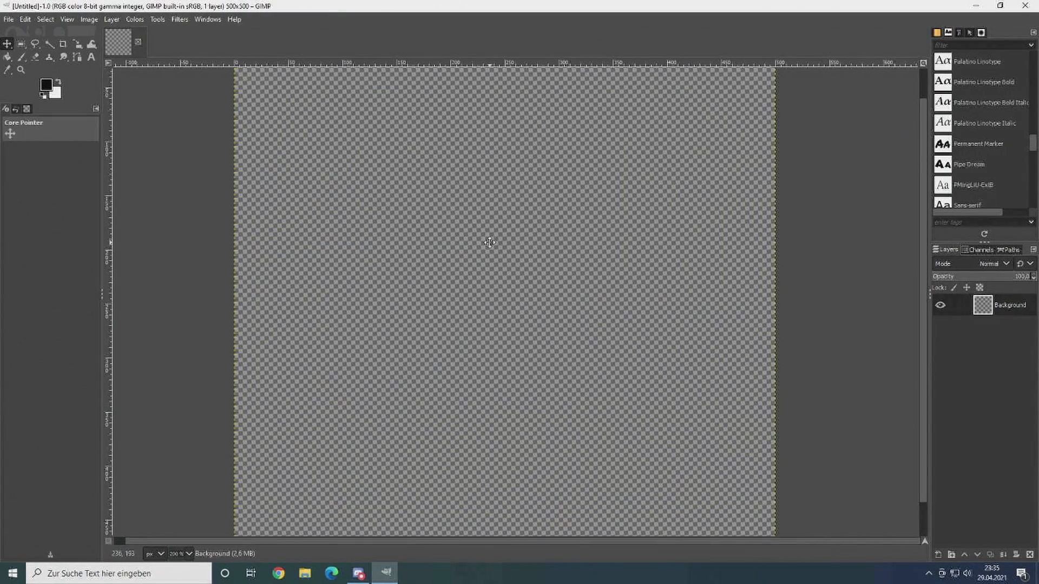
pyautogui.keyDown('ctrl'); pyautogui.scroll(-1, 501, 246); pyautogui.keyUp('ctrl')
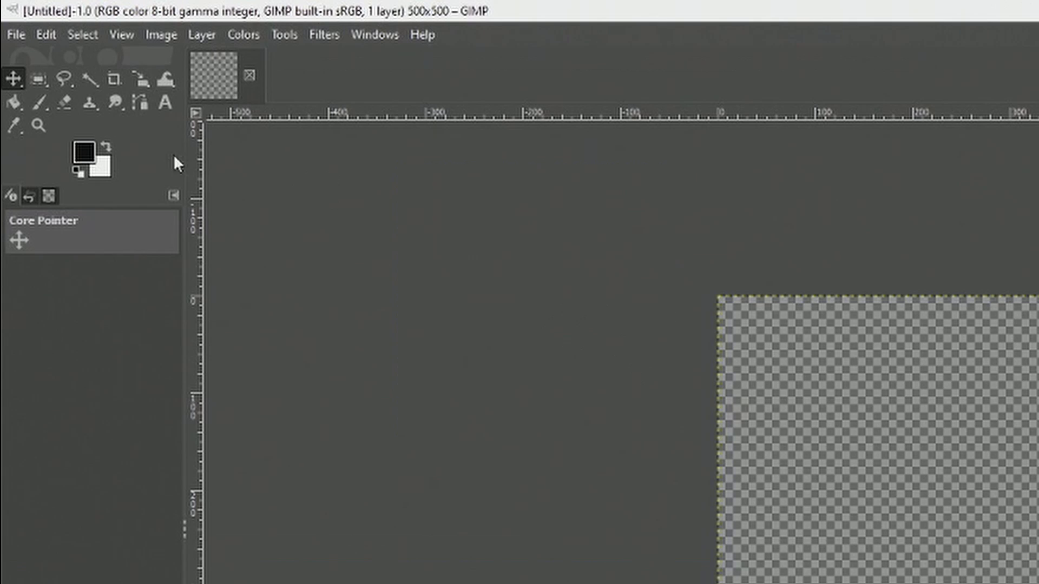
# Step: Open the photo 20201231_155817.jpg as a layer in the image, rotating it according to its Exif orientation
pyautogui.click(16, 35)
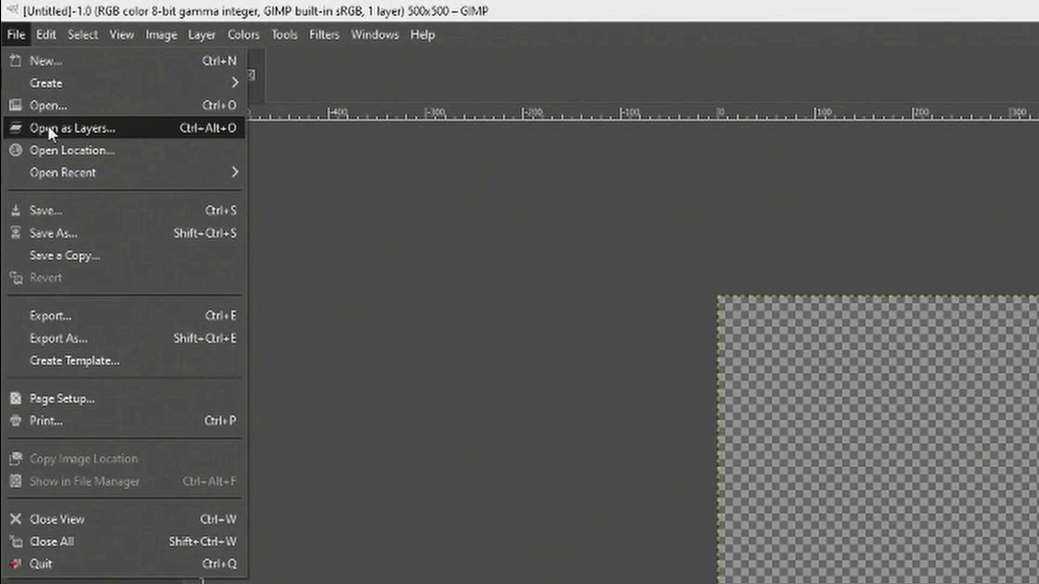
pyautogui.click(80, 129)
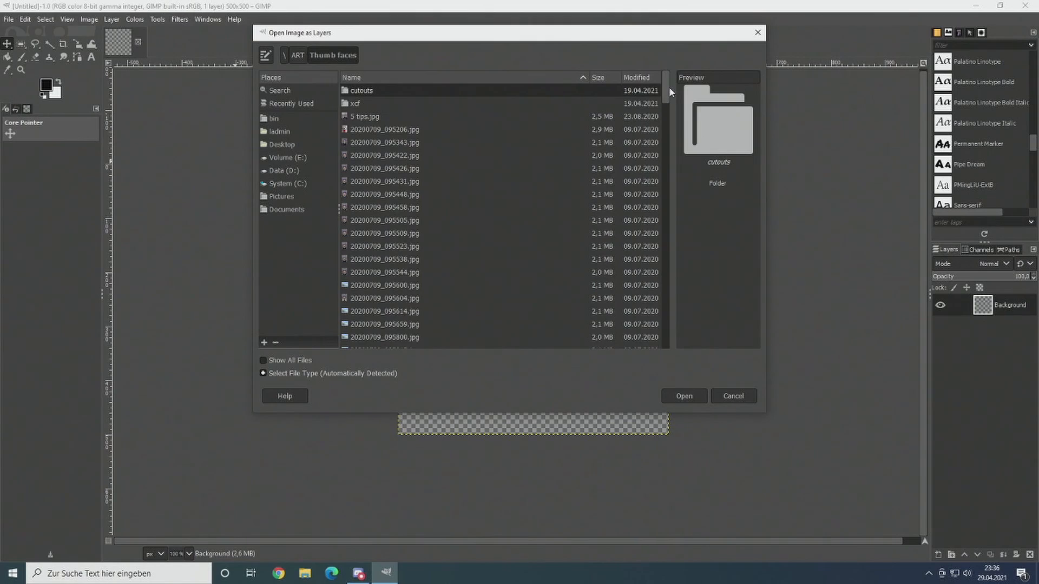
pyautogui.moveTo(669, 87); pyautogui.dragTo(671, 213)
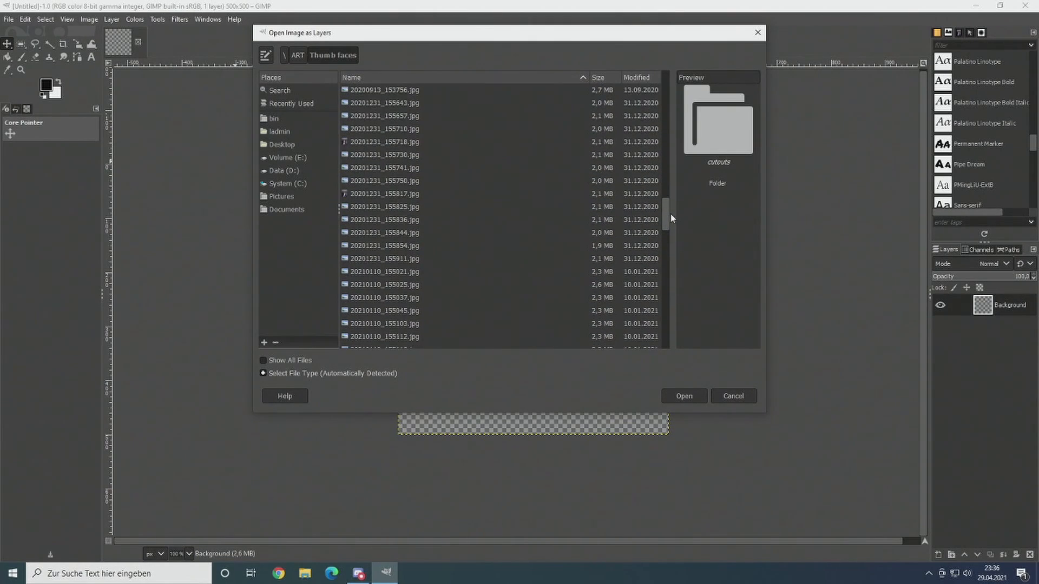
pyautogui.click(401, 195)
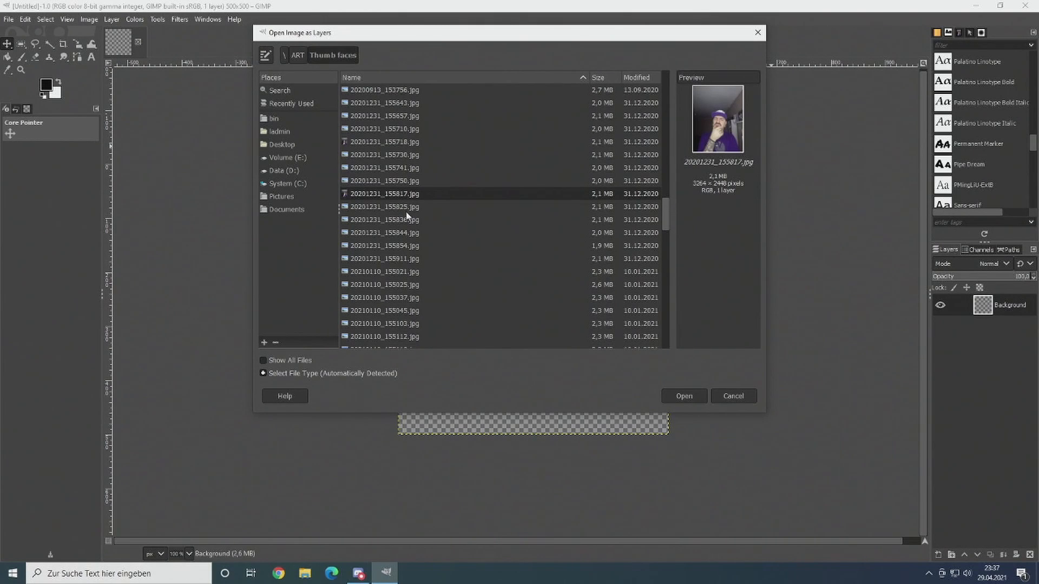
pyautogui.click(683, 396)
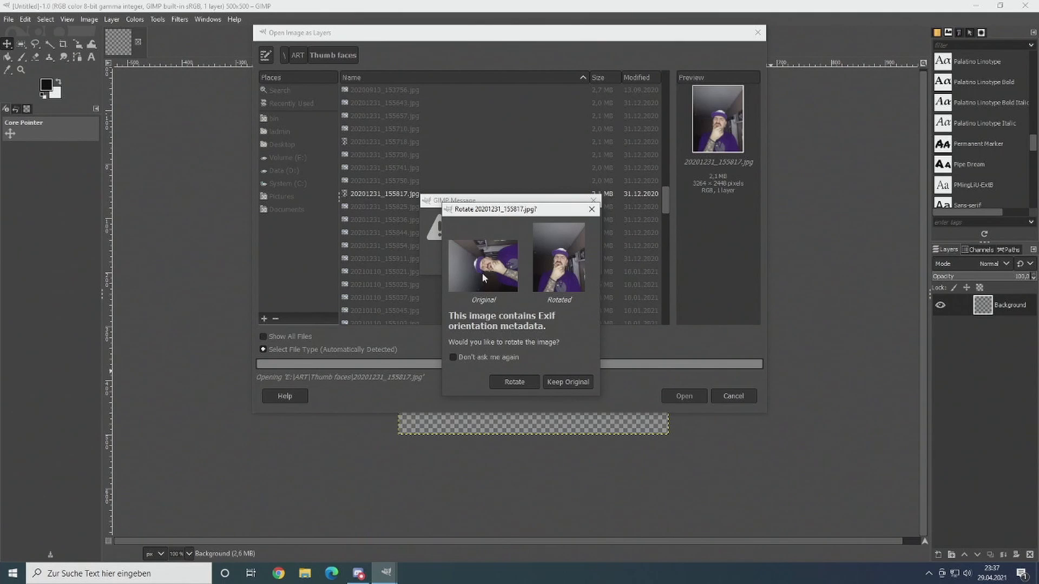
pyautogui.click(512, 382)
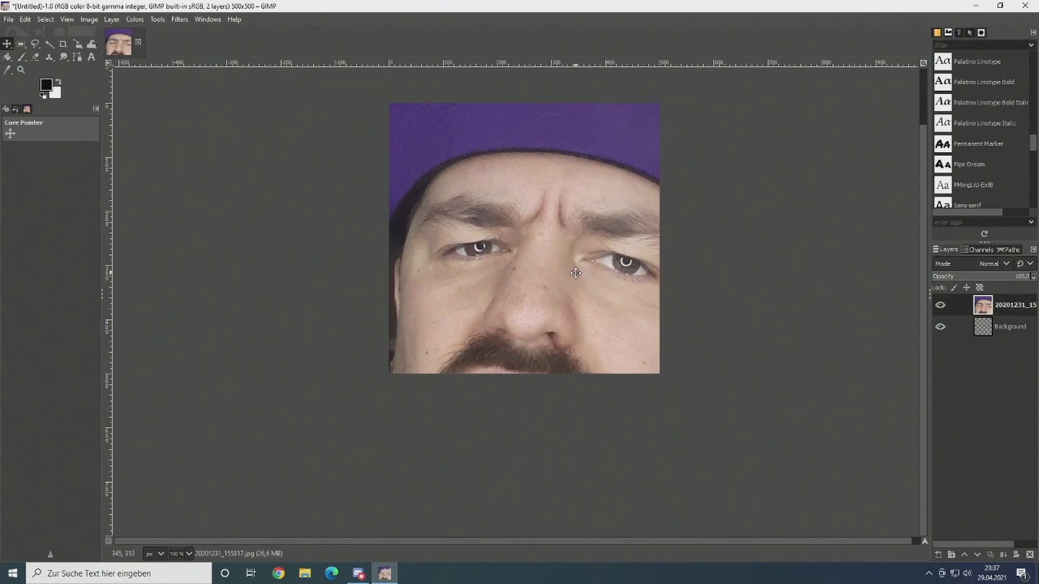
# Step: Scale the photo layer down so that most of the face fits inside the canvas
pyautogui.scroll(-2, 590, 303)
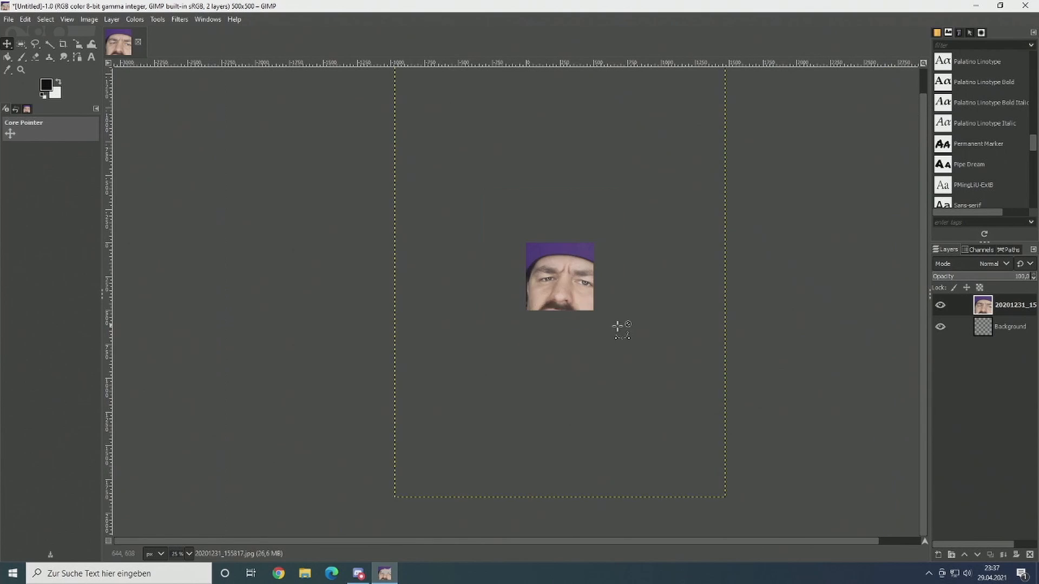
pyautogui.scroll(-1, 584, 336)
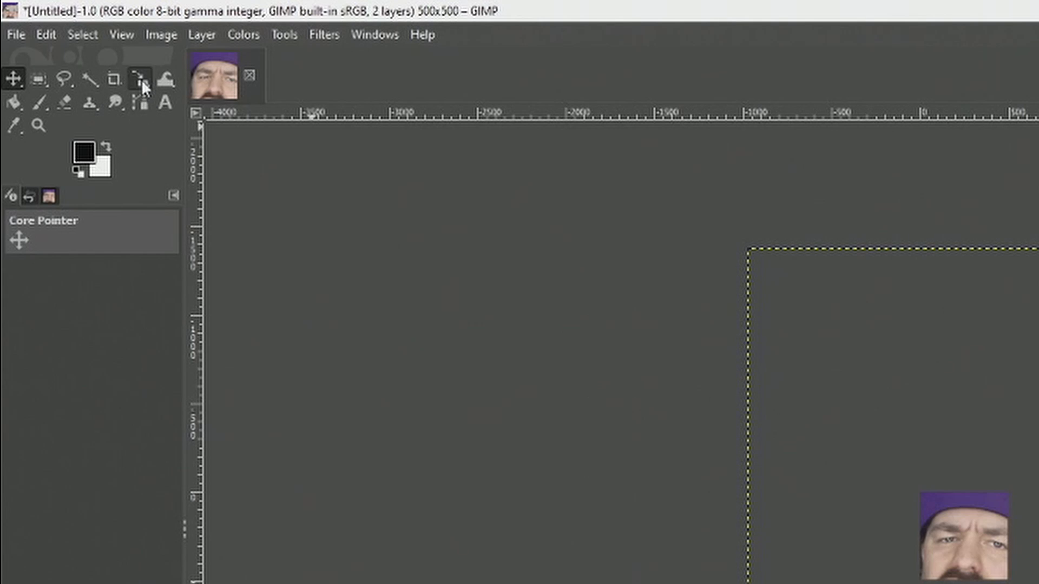
pyautogui.click(140, 79)
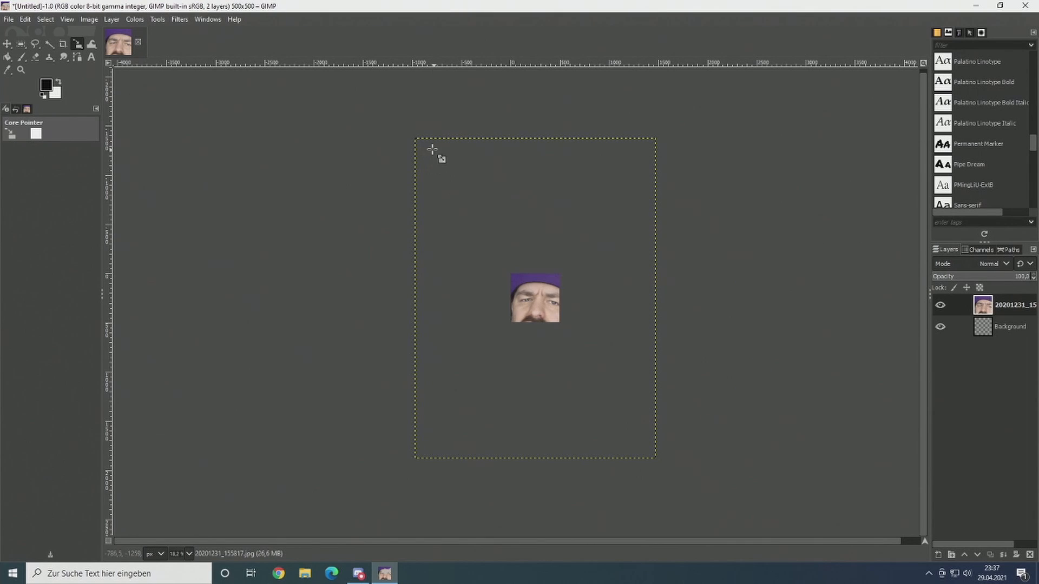
pyautogui.moveTo(426, 152); pyautogui.dragTo(505, 258)
pyautogui.moveTo(591, 356); pyautogui.dragTo(554, 287)
pyautogui.press('Return')
pyautogui.scroll(3, 568, 313)
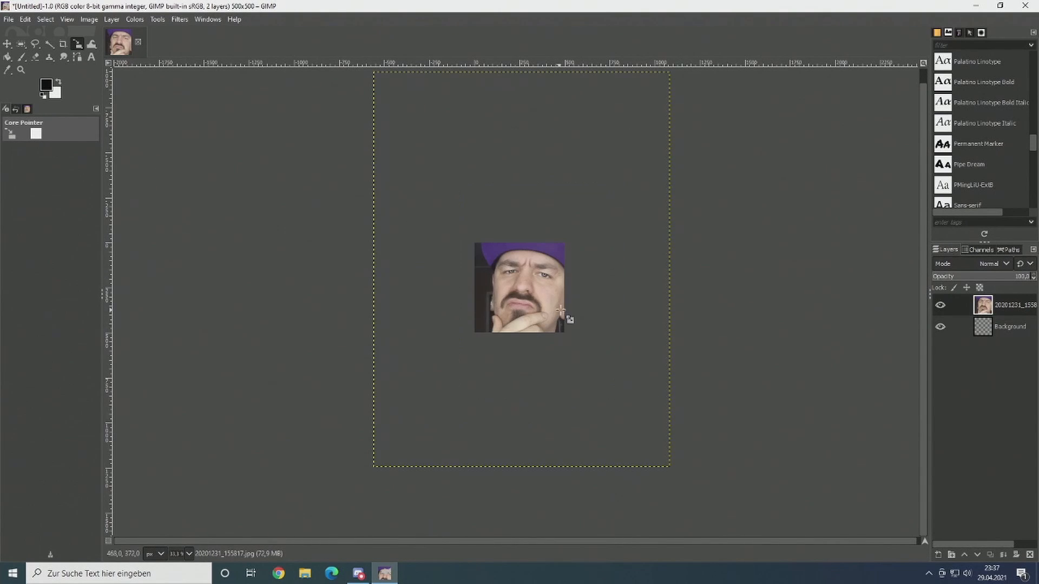
# Step: Move the photo layer slightly up and to the left to center the face on the canvas
pyautogui.click(7, 44)
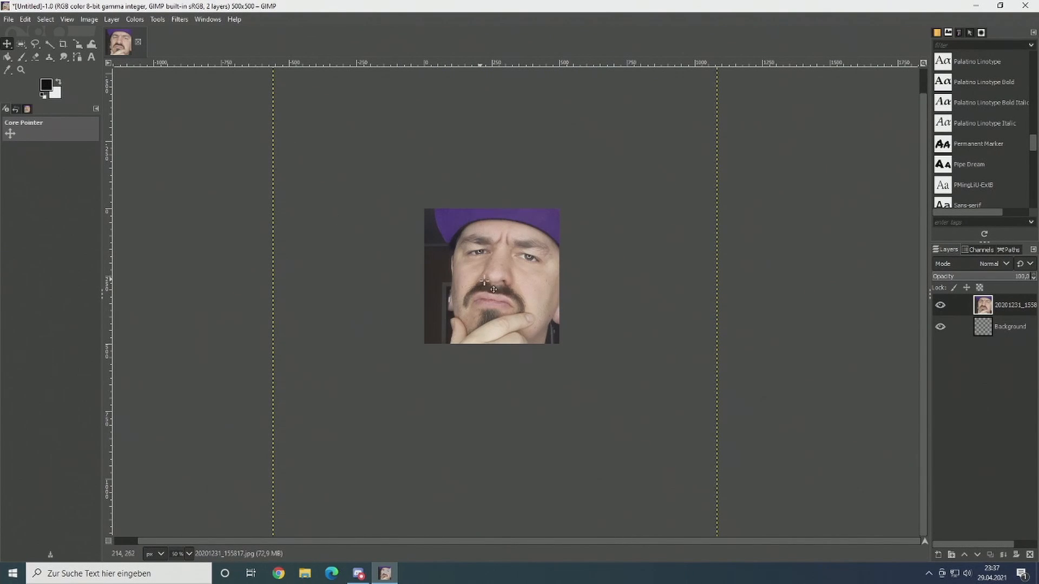
pyautogui.moveTo(495, 284); pyautogui.dragTo(488, 273)
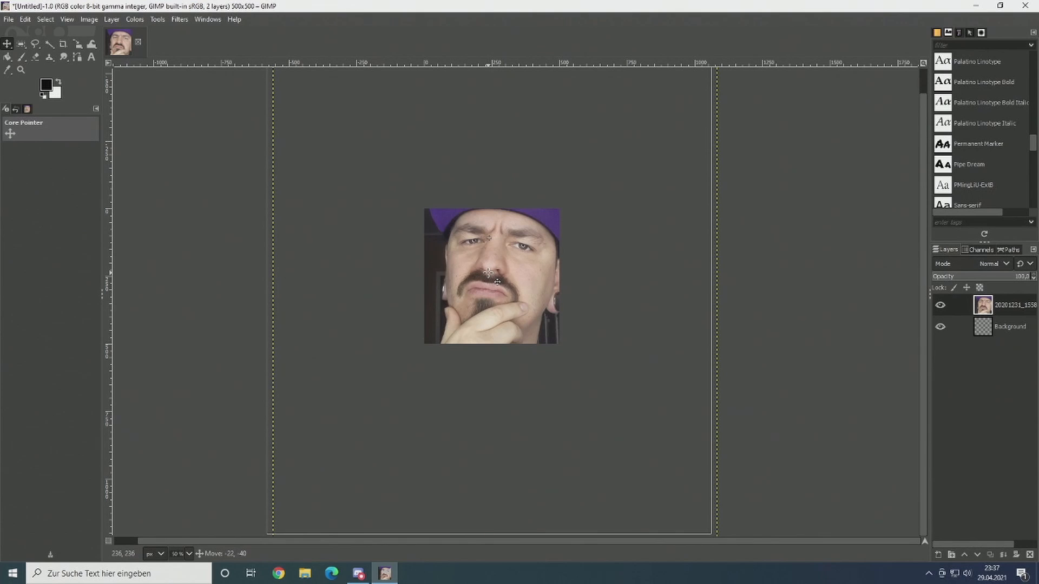
pyautogui.scroll(-2, 566, 286)
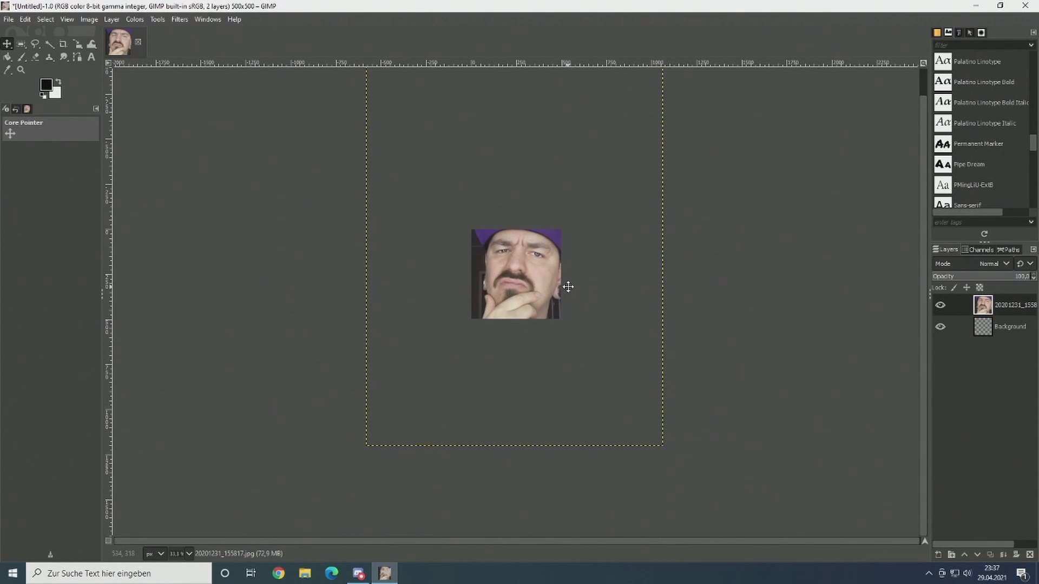
# Step: Scale the photo layer down a little further to about 1606 × 2141 px
pyautogui.scroll(2, 563, 287)
pyautogui.click(77, 44)
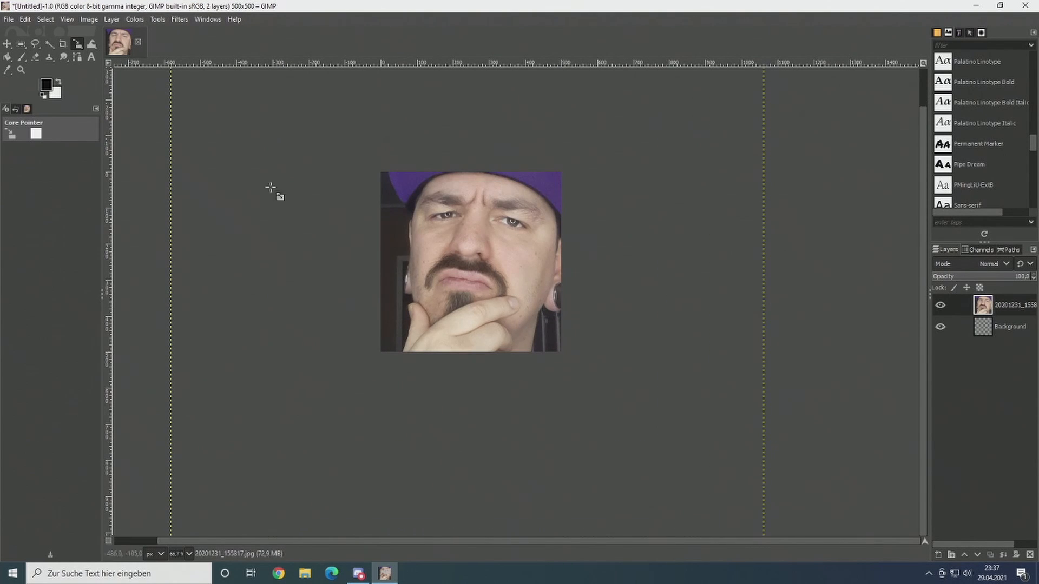
pyautogui.click(334, 191)
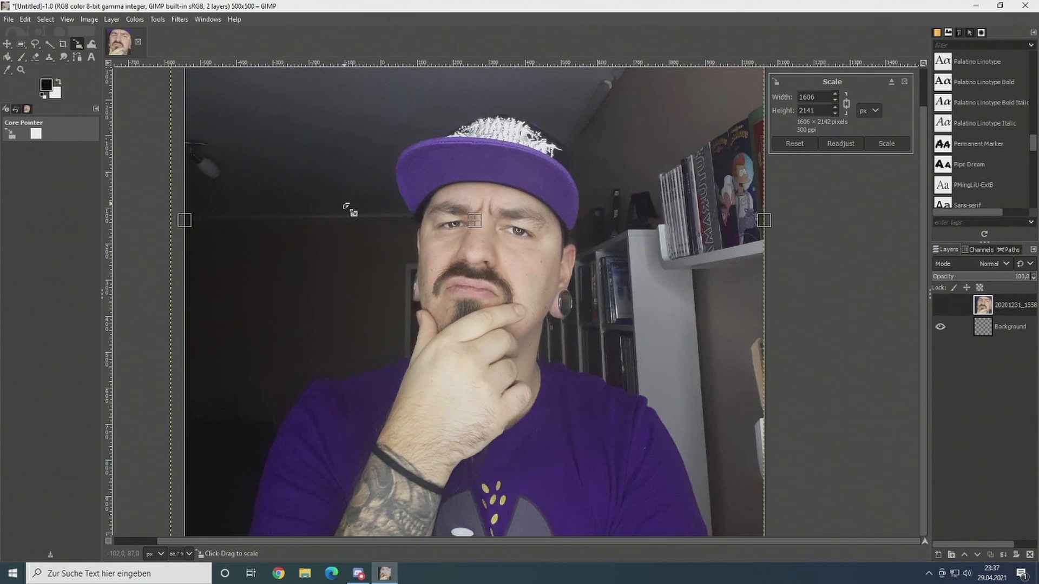
pyautogui.press('Return')
# Step: Reposition the photo layer so the face, cap brim and earring sit centered within the canvas
pyautogui.click(11, 44)
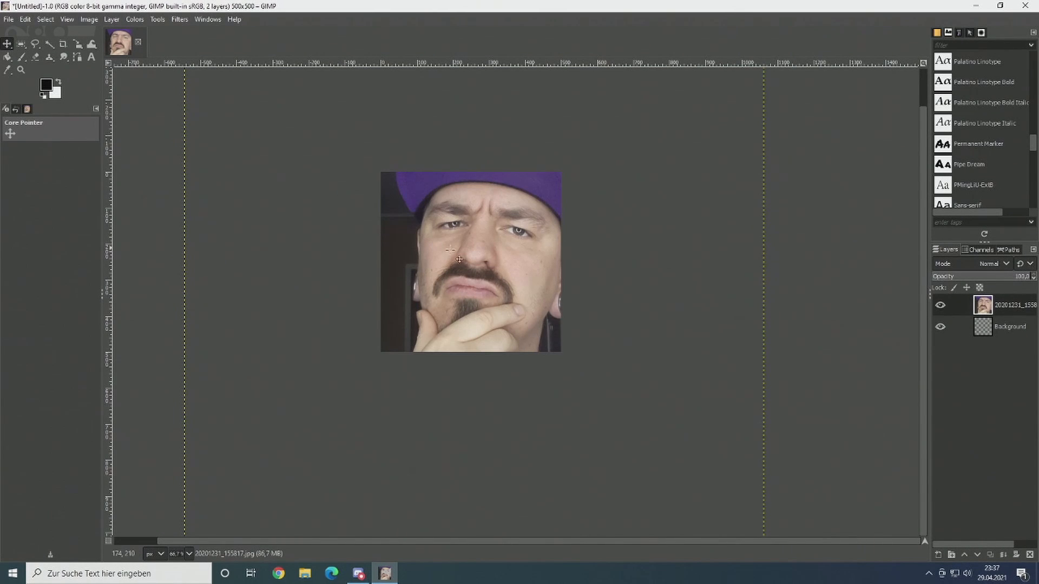
pyautogui.moveTo(460, 256); pyautogui.dragTo(446, 247)
pyautogui.scroll(-1, 647, 284)
pyautogui.moveTo(657, 301); pyautogui.dragTo(668, 302)
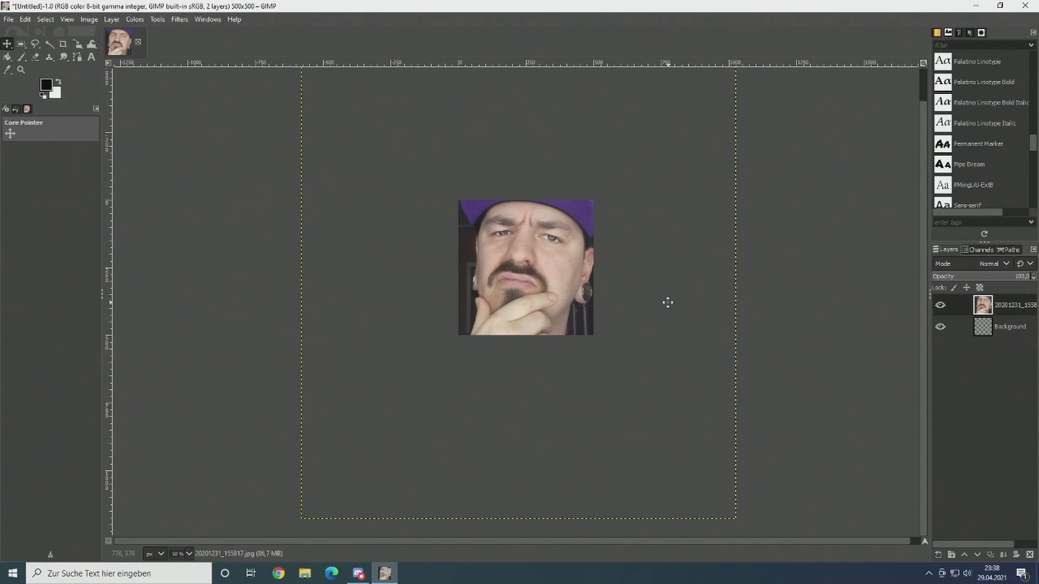
pyautogui.moveTo(534, 269); pyautogui.dragTo(530, 269)
pyautogui.scroll(1, 560, 275)
pyautogui.scroll(-1, 633, 319)
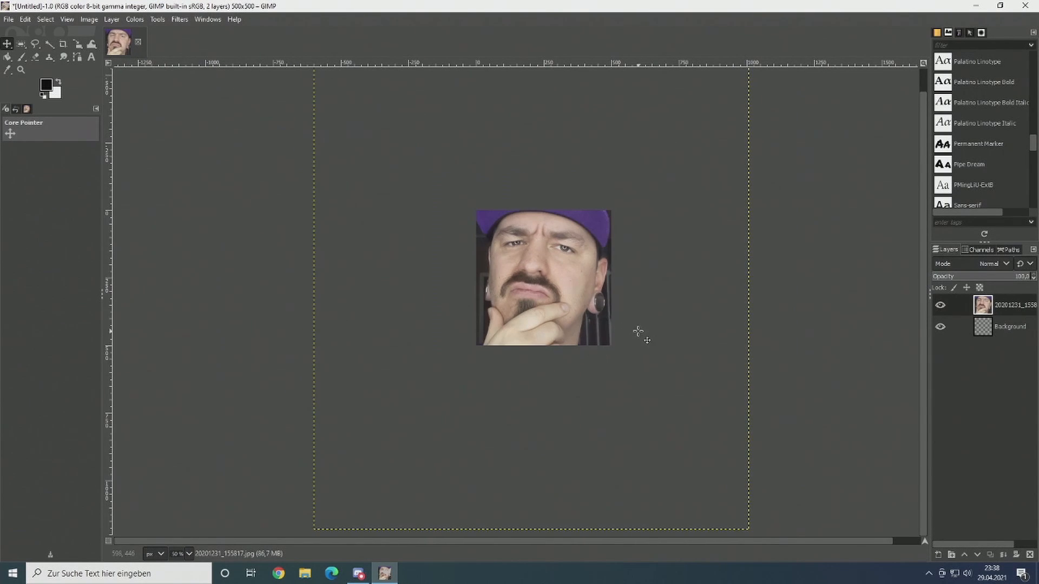
pyautogui.moveTo(637, 325); pyautogui.dragTo(634, 316)
pyautogui.scroll(3, 634, 316)
pyautogui.scroll(-2, 666, 341)
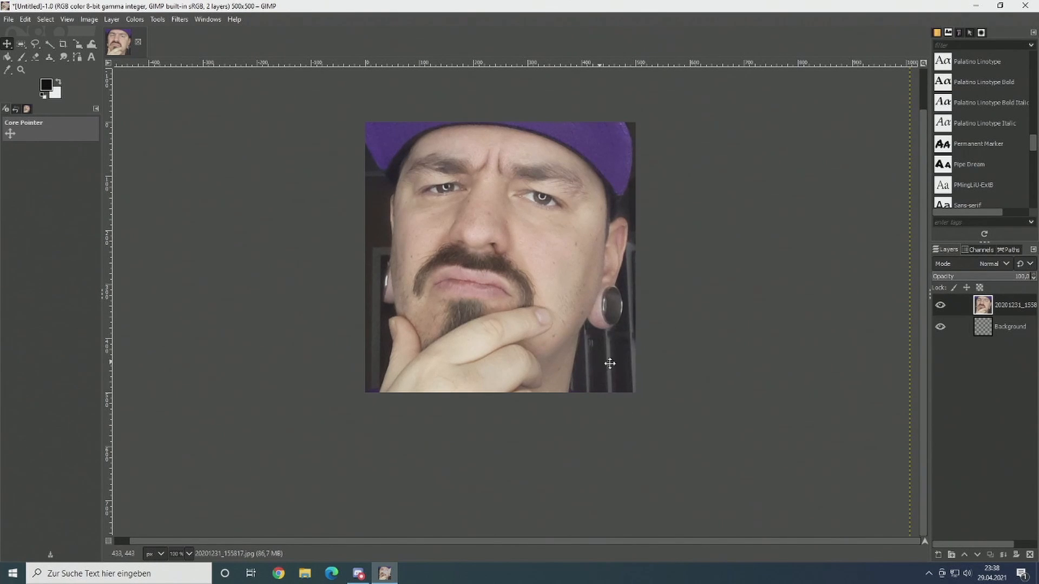
pyautogui.moveTo(610, 364); pyautogui.dragTo(640, 374)
pyautogui.scroll(-1, 644, 376)
# Step: Start a Free Select outline just outside the canvas's lower-left corner and trace it up along the outer edge of the hand
pyautogui.click(39, 44)
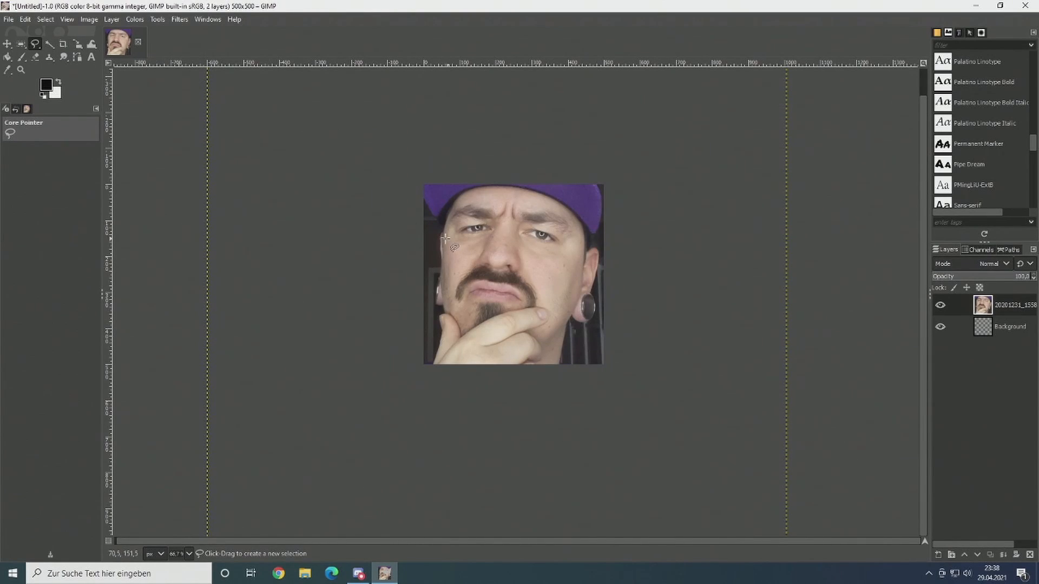
pyautogui.scroll(3, 445, 238)
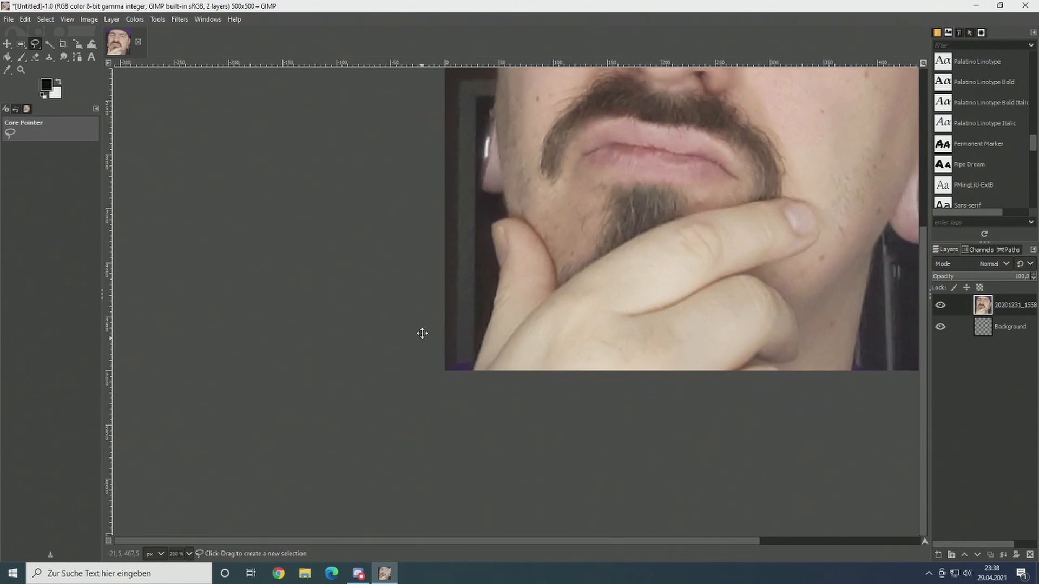
pyautogui.scroll(2, 422, 334)
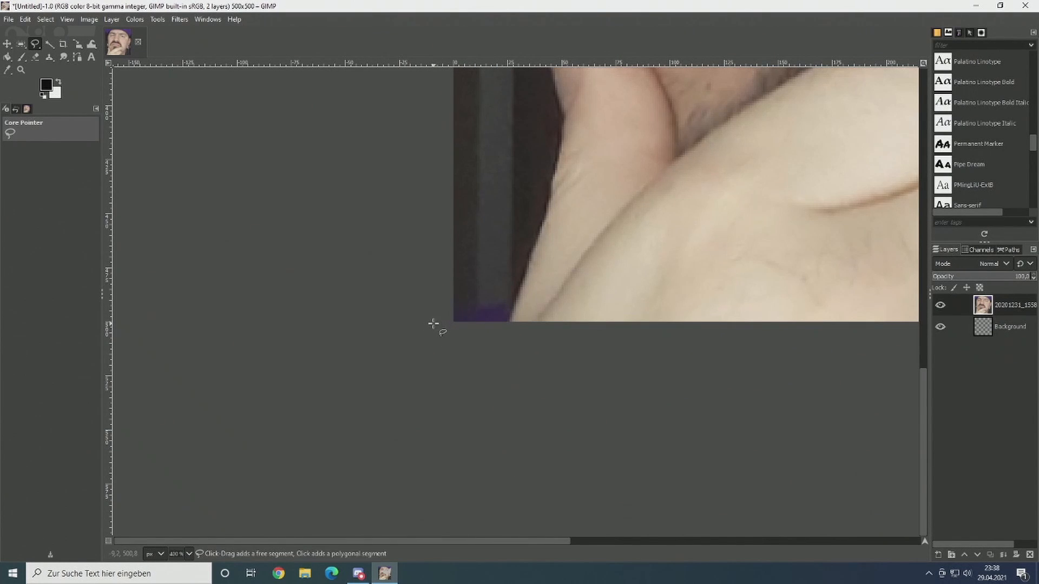
pyautogui.click(435, 324)
pyautogui.click(469, 317)
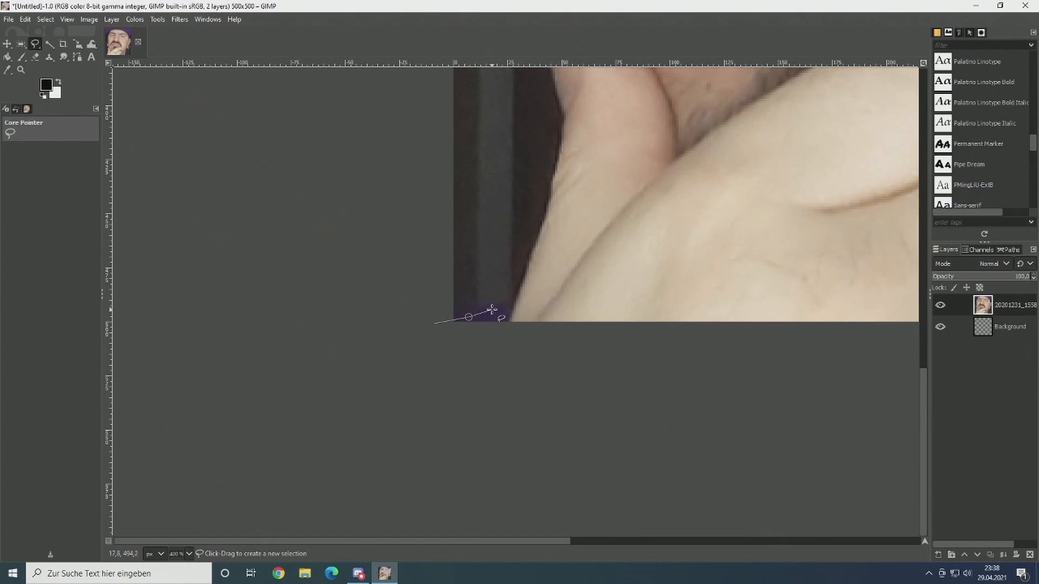
pyautogui.click(491, 310)
pyautogui.click(513, 310)
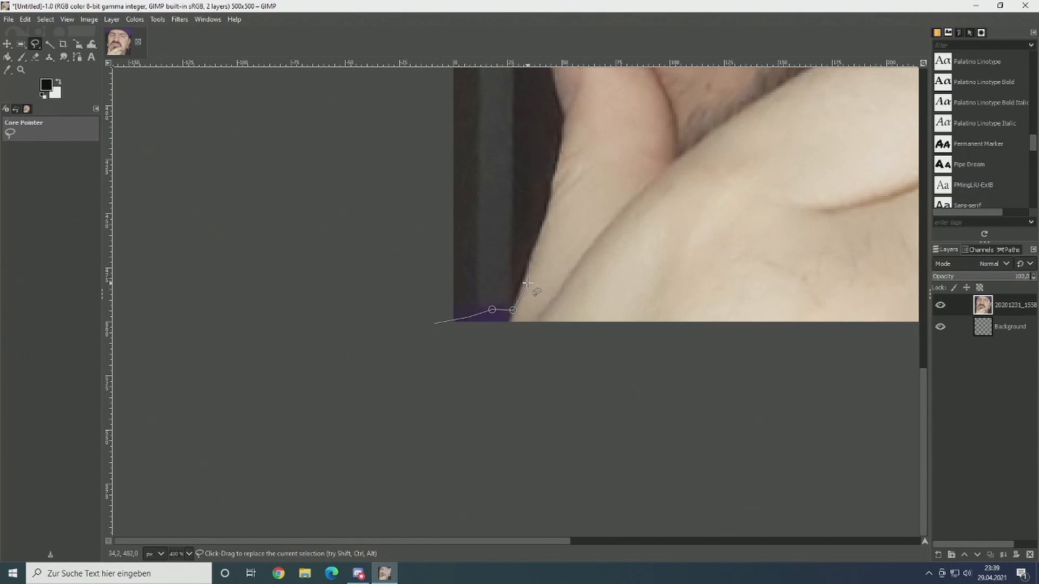
pyautogui.click(559, 179)
pyautogui.scroll(5, 566, 145)
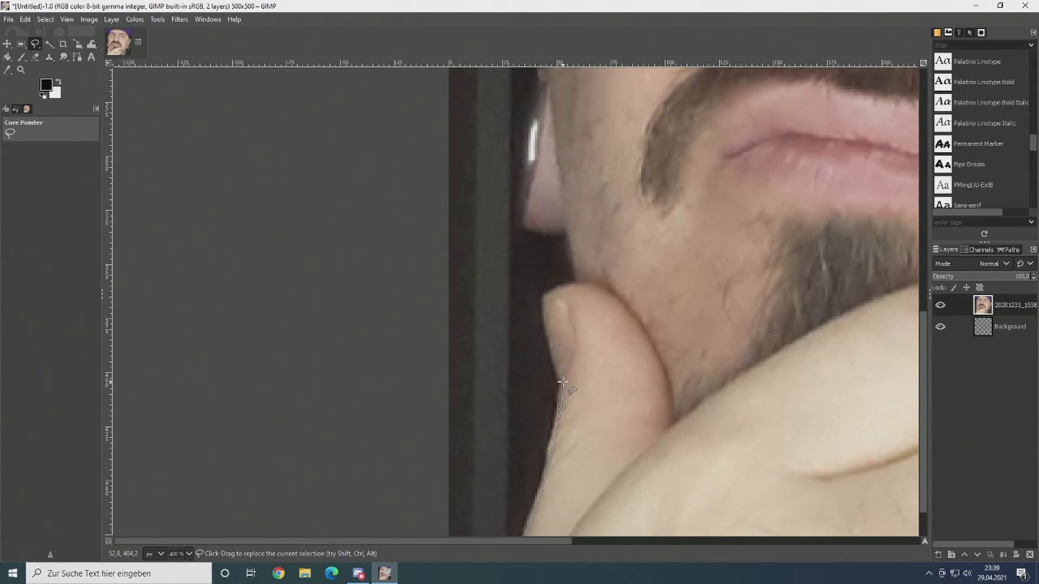
# Step: Continue the outline around the thumb tip and up the jaw to the base of the left earlobe
pyautogui.click(551, 350)
pyautogui.click(543, 311)
pyautogui.click(543, 299)
pyautogui.click(555, 290)
pyautogui.click(569, 288)
pyautogui.click(582, 285)
pyautogui.click(542, 230)
pyautogui.moveTo(561, 228); pyautogui.dragTo(560, 230)
# Step: Trace the outline around the left earlobe and earring and up to the edge of the cheek
pyautogui.click(526, 224)
pyautogui.click(519, 212)
pyautogui.click(520, 180)
pyautogui.click(525, 141)
pyautogui.click(531, 109)
pyautogui.moveTo(532, 109); pyautogui.dragTo(524, 370)
pyautogui.click(533, 329)
pyautogui.click(543, 312)
pyautogui.click(550, 243)
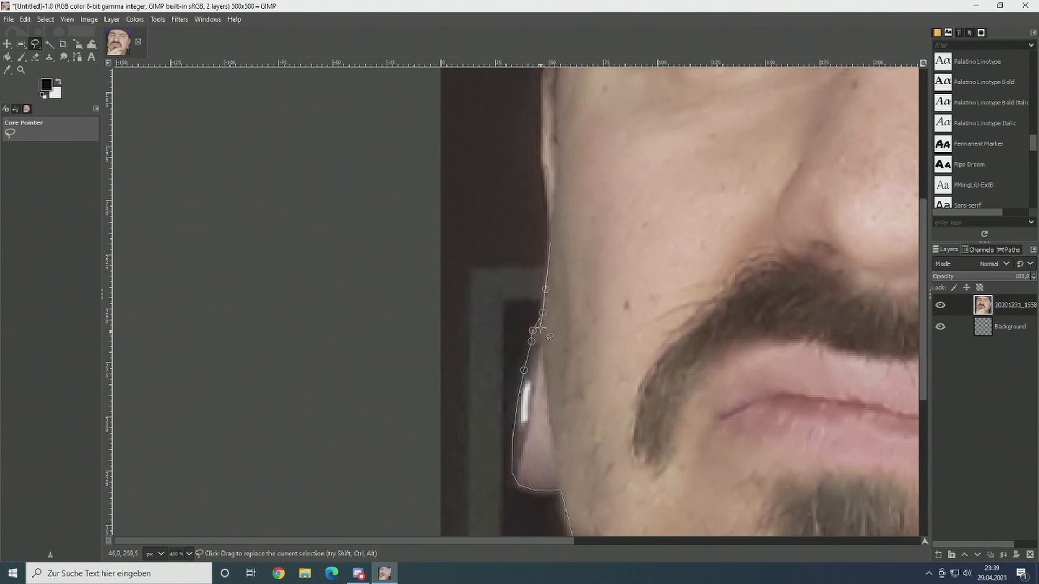
# Step: Adjust the outline points above the left earring and extend the line closely along the cheek edge
pyautogui.scroll(3, 541, 328)
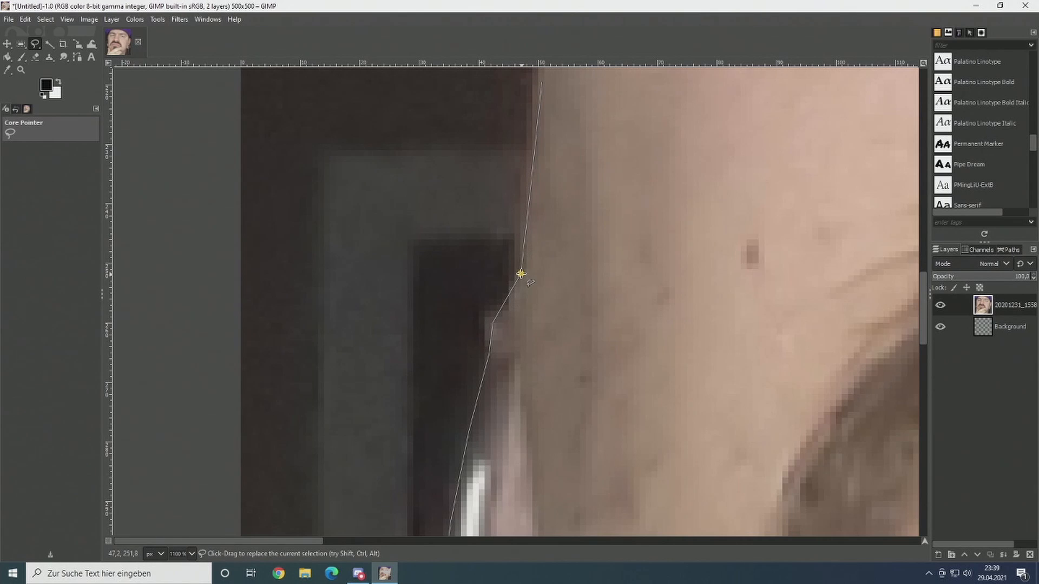
pyautogui.moveTo(521, 274); pyautogui.dragTo(520, 310)
pyautogui.moveTo(545, 258); pyautogui.dragTo(536, 398)
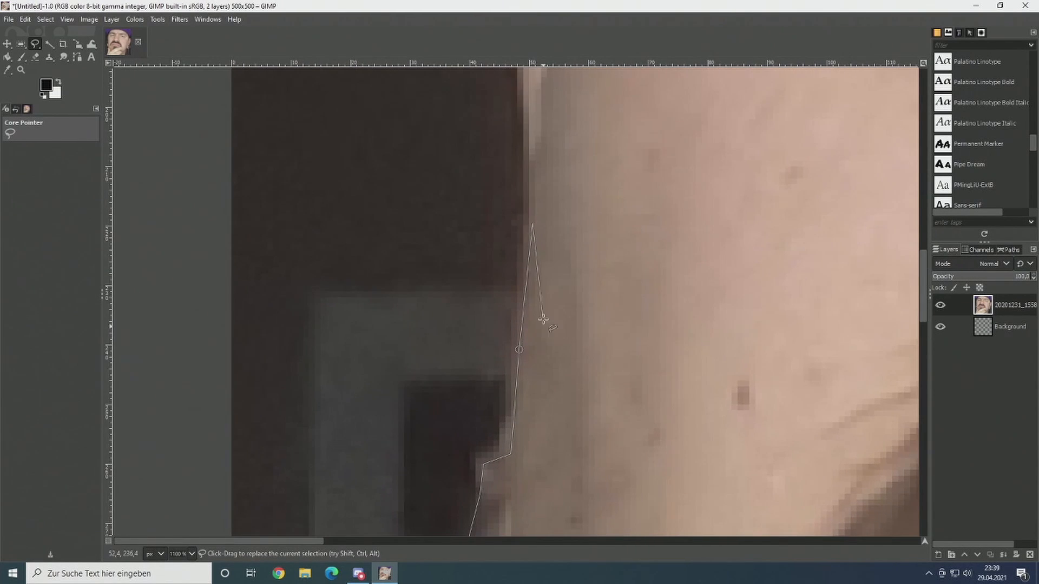
pyautogui.scroll(-2, 543, 319)
pyautogui.scroll(1, 550, 283)
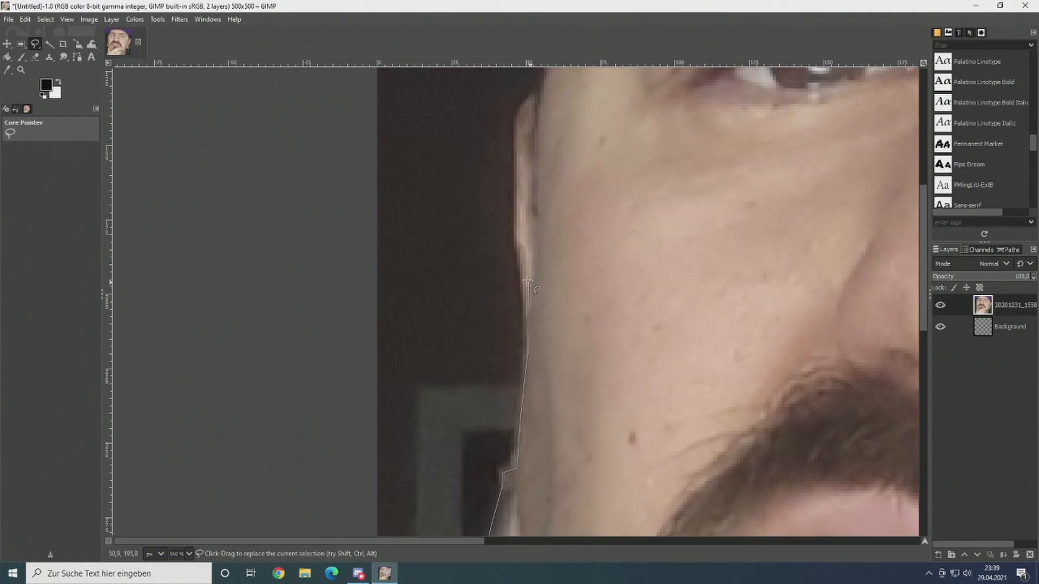
# Step: Trace the outline past the top of the left ear and temple and along the purple cap to the canvas edge
pyautogui.click(519, 162)
pyautogui.click(525, 108)
pyautogui.moveTo(533, 103)
pyautogui.mouseDown()
pyautogui.moveTo(520, 368)
pyautogui.moveTo(528, 314)
pyautogui.moveTo(472, 244)
pyautogui.mouseUp()
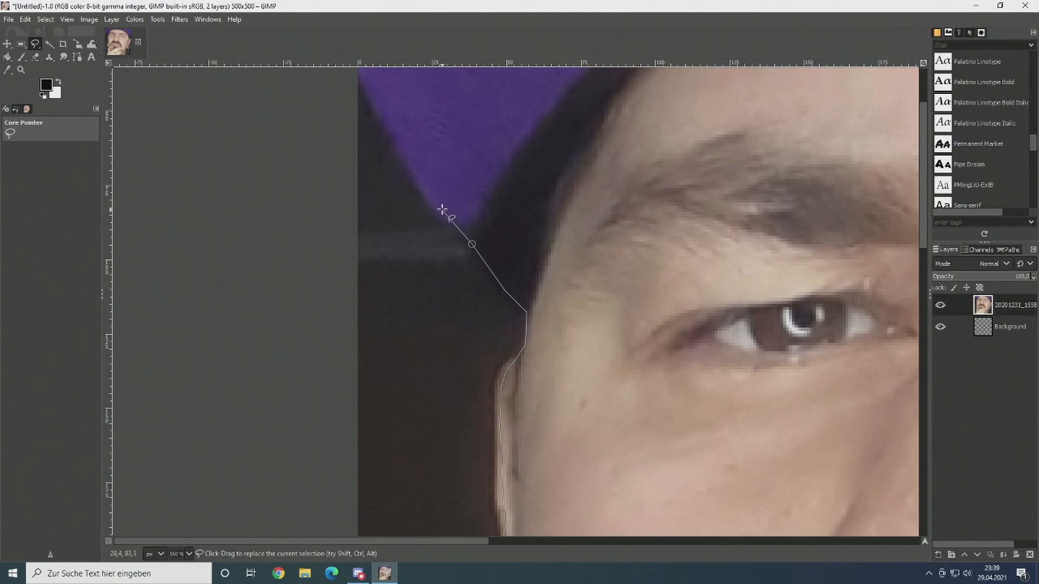
pyautogui.moveTo(440, 208); pyautogui.dragTo(560, 399)
pyautogui.click(534, 358)
pyautogui.click(500, 298)
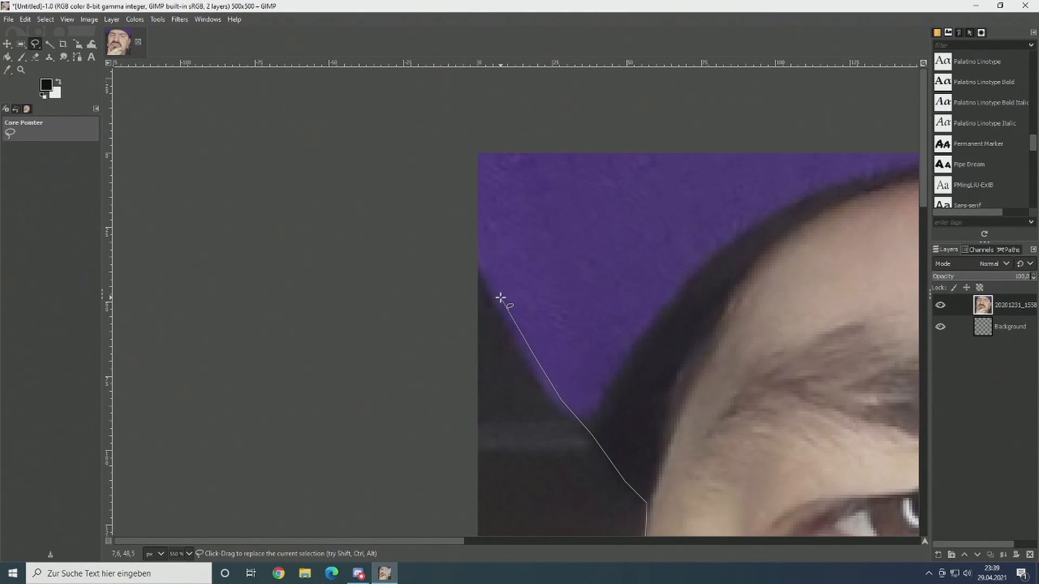
pyautogui.click(481, 265)
# Step: Run the outline down outside the canvas's left edge and close it at its starting point
pyautogui.scroll(-3, 458, 303)
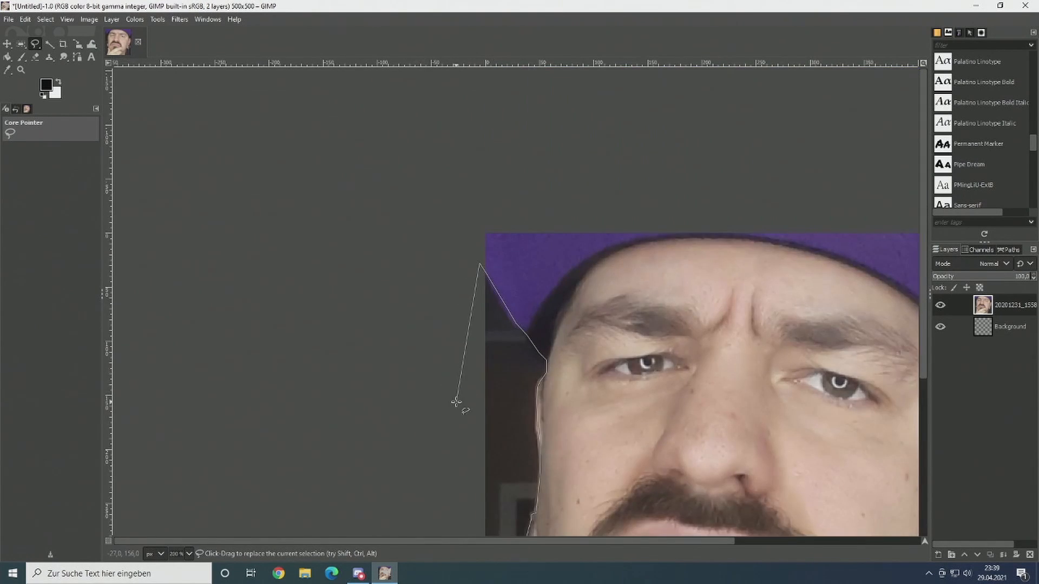
pyautogui.moveTo(456, 402); pyautogui.dragTo(494, 249)
pyautogui.scroll(3, 502, 392)
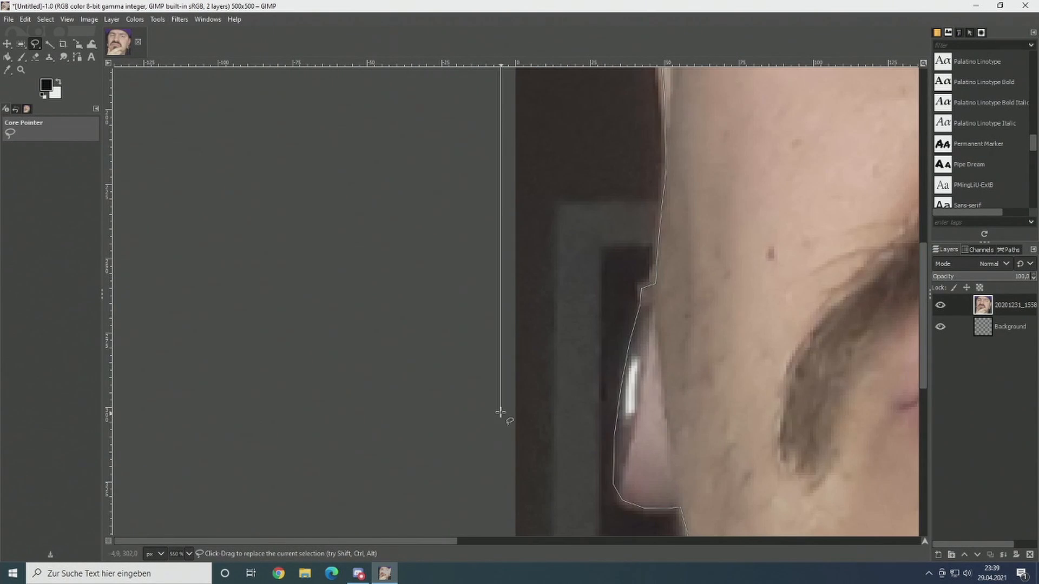
pyautogui.scroll(-5, 500, 415)
pyautogui.scroll(-2, 496, 414)
pyautogui.scroll(3, 502, 428)
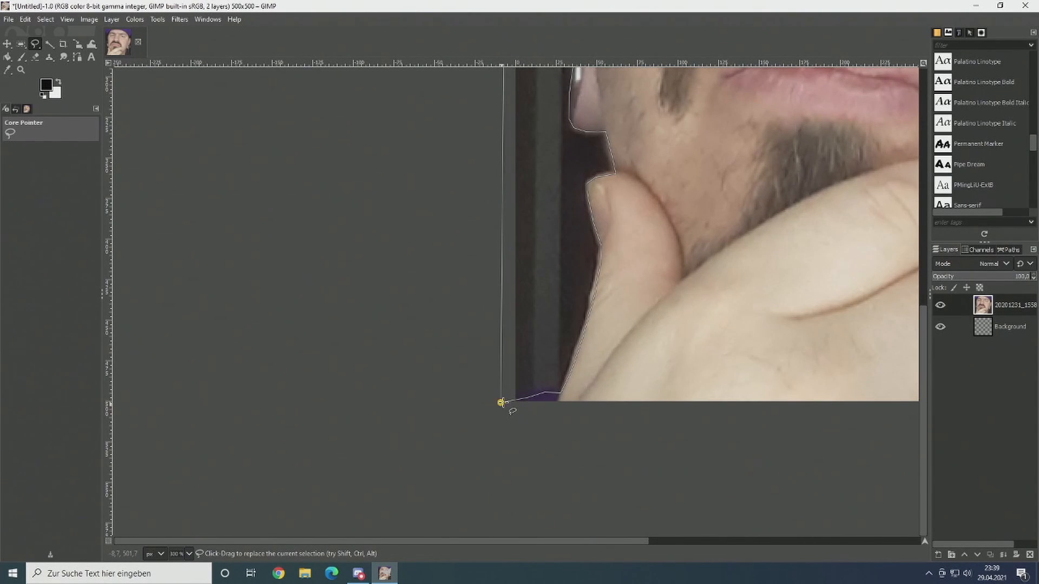
pyautogui.click(498, 403)
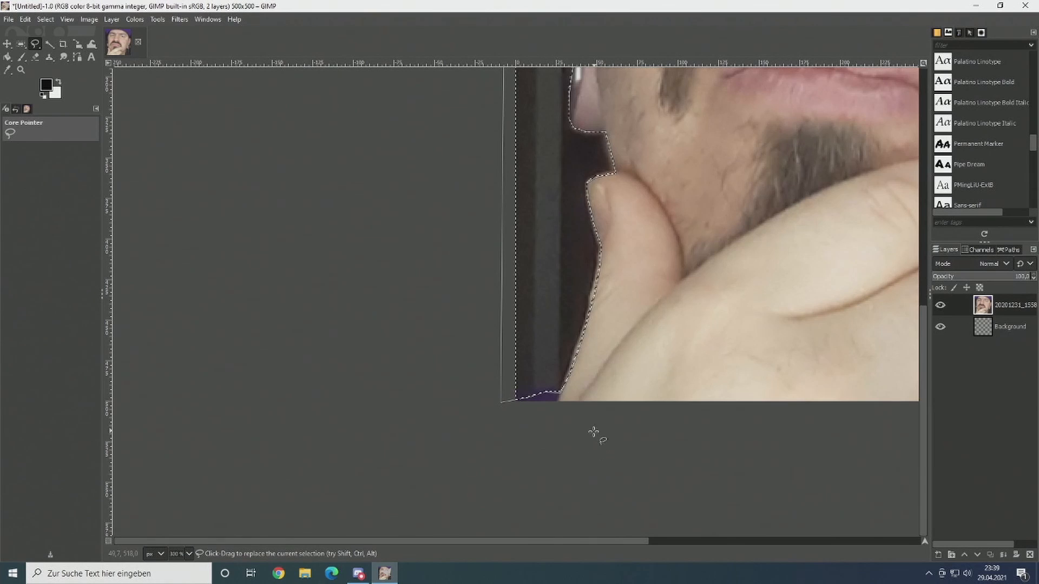
# Step: Delete the selected background on the left side of the face and clear the selection
pyautogui.press('1')
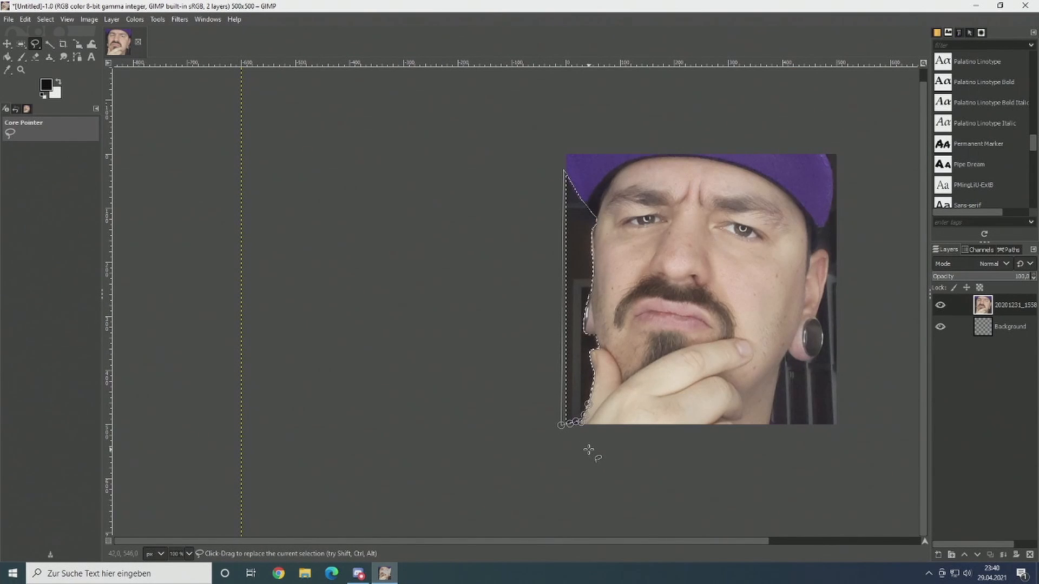
pyautogui.press('Delete')
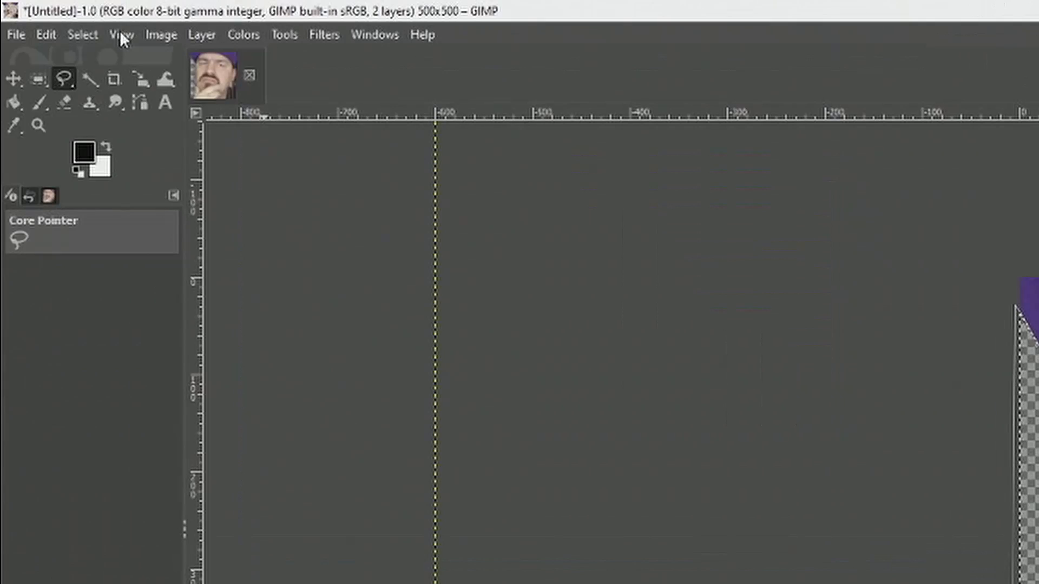
pyautogui.click(47, 19)
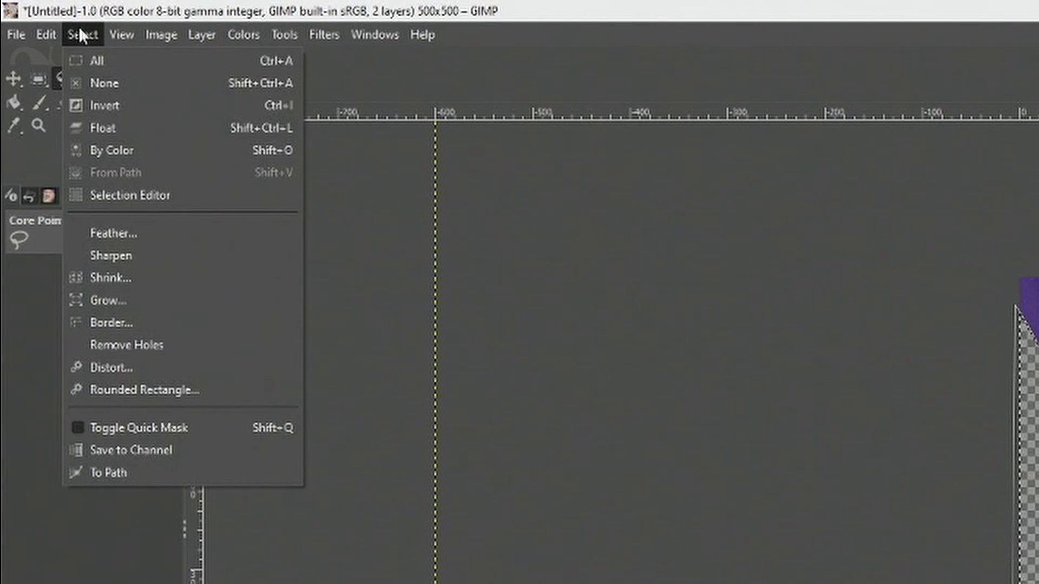
pyautogui.click(103, 85)
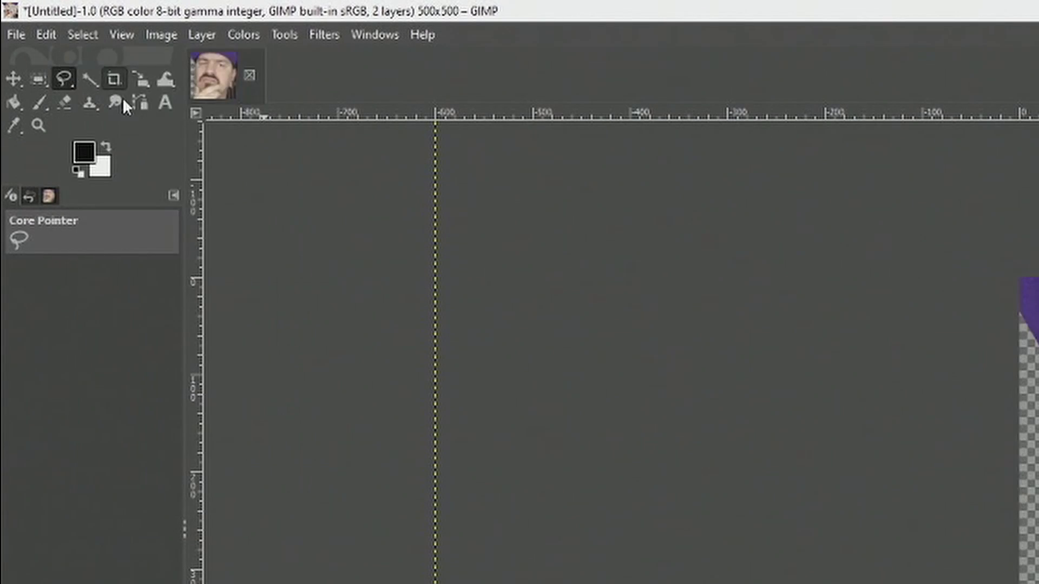
# Step: Select the background on the right side of the photo with a closed outline along the cap, ear, earring and neck
pyautogui.moveTo(484, 265); pyautogui.dragTo(321, 251)
pyautogui.scroll(1, 428, 381)
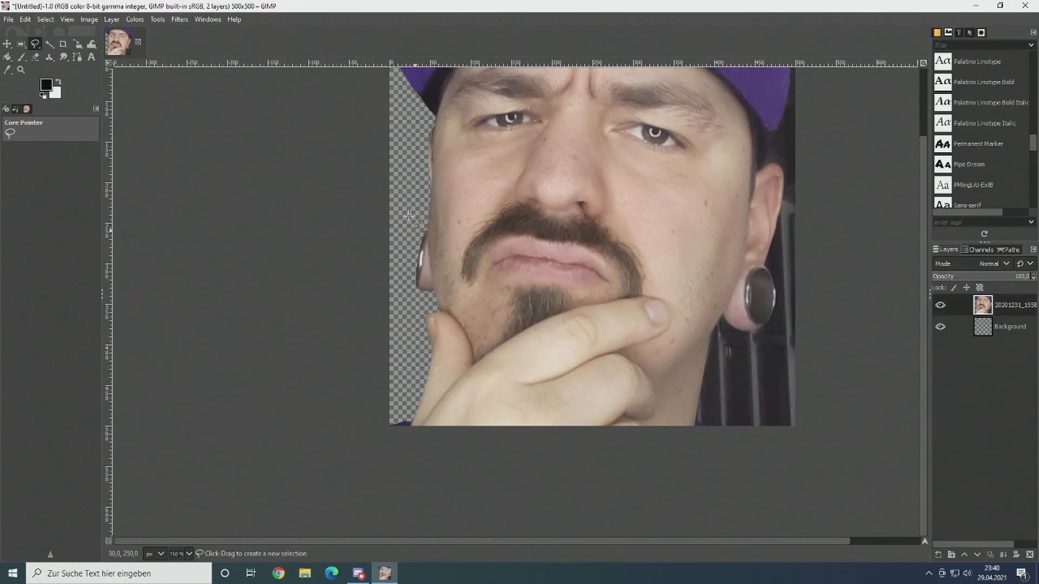
pyautogui.moveTo(654, 228); pyautogui.dragTo(437, 219)
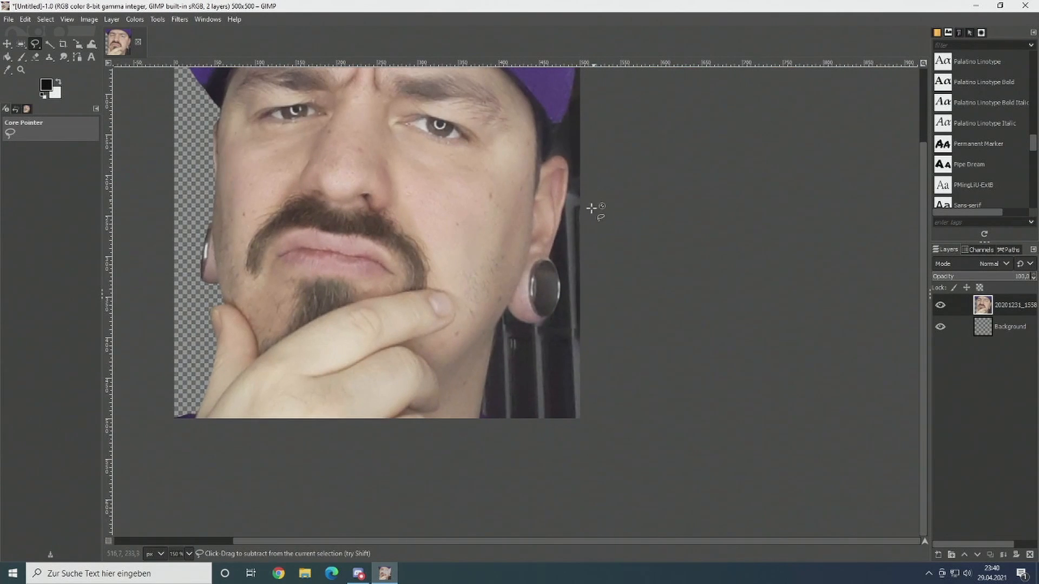
pyautogui.scroll(-2, 592, 210)
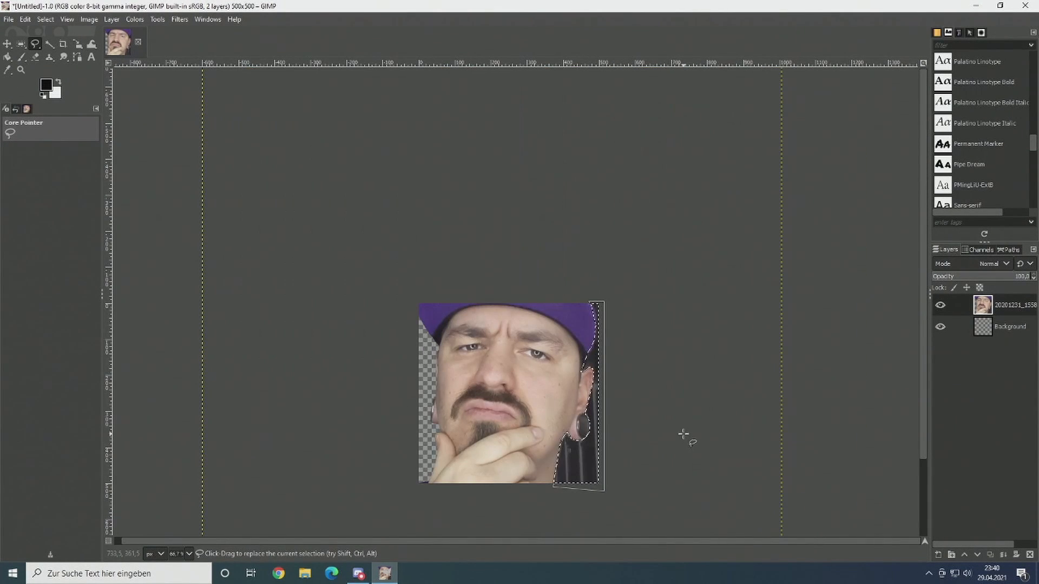
# Step: Delete the selected background on the right side of the face and clear the selection
pyautogui.press('Delete')
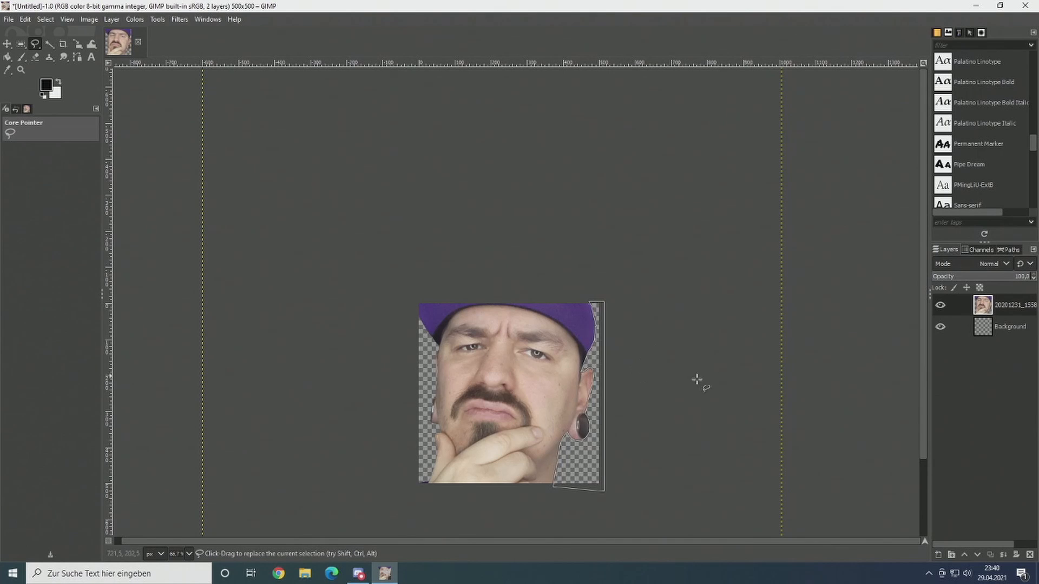
pyautogui.click(45, 19)
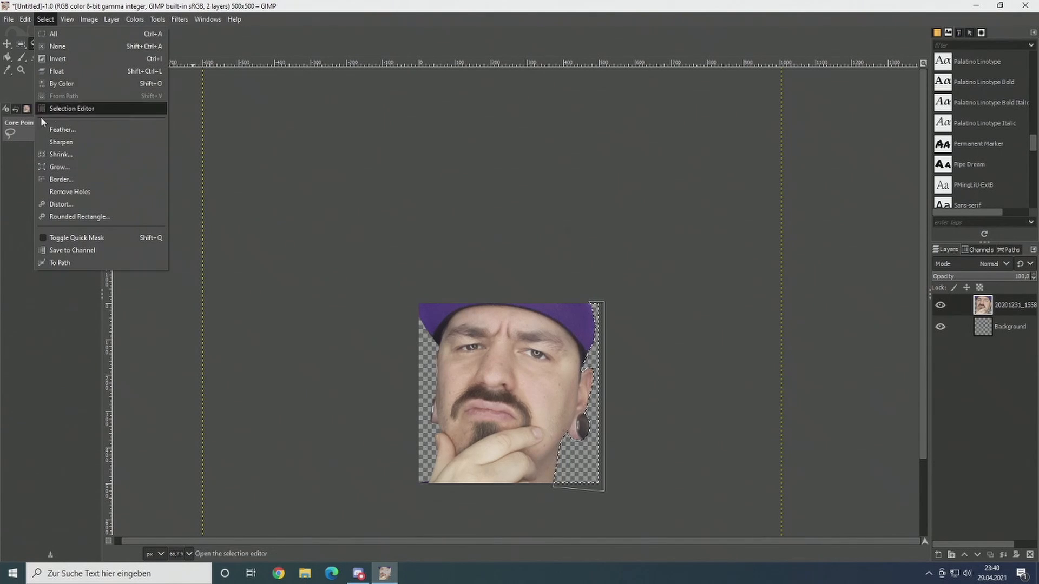
pyautogui.click(54, 46)
# Step: Set up the Eraser with the 3 × 3 Pixel brush for the purple remnant in the photo's lower-left corner
pyautogui.moveTo(575, 431); pyautogui.dragTo(667, 365)
pyautogui.scroll(1, 639, 348)
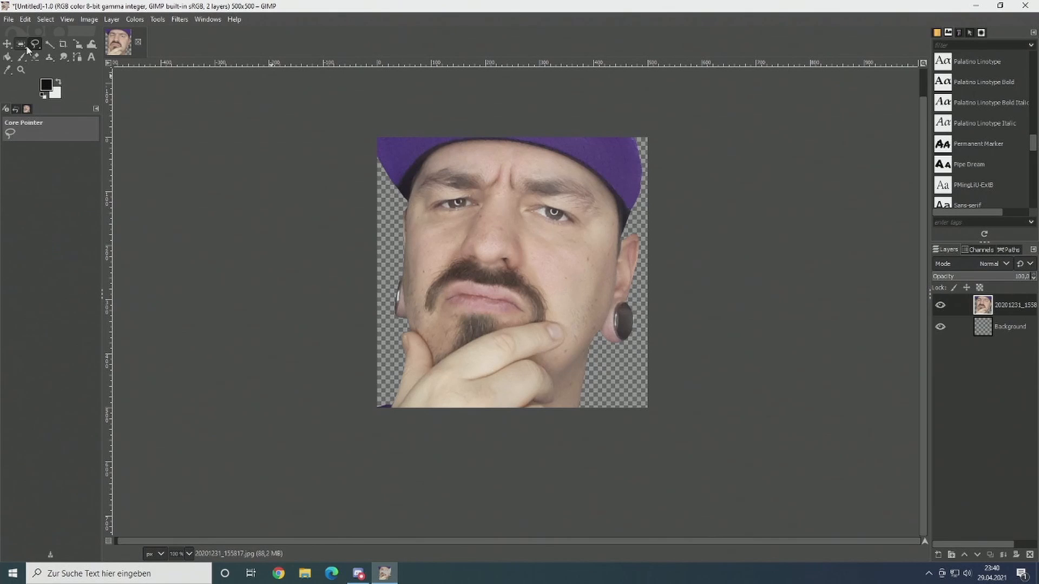
pyautogui.click(7, 43)
pyautogui.scroll(2, 408, 424)
pyautogui.moveTo(408, 424); pyautogui.dragTo(495, 401)
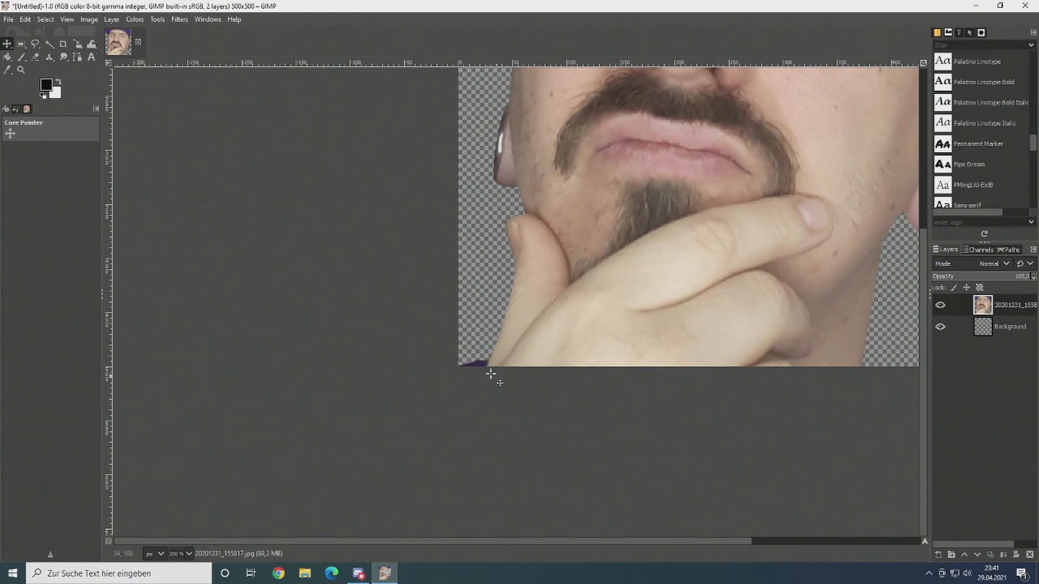
pyautogui.scroll(3, 488, 380)
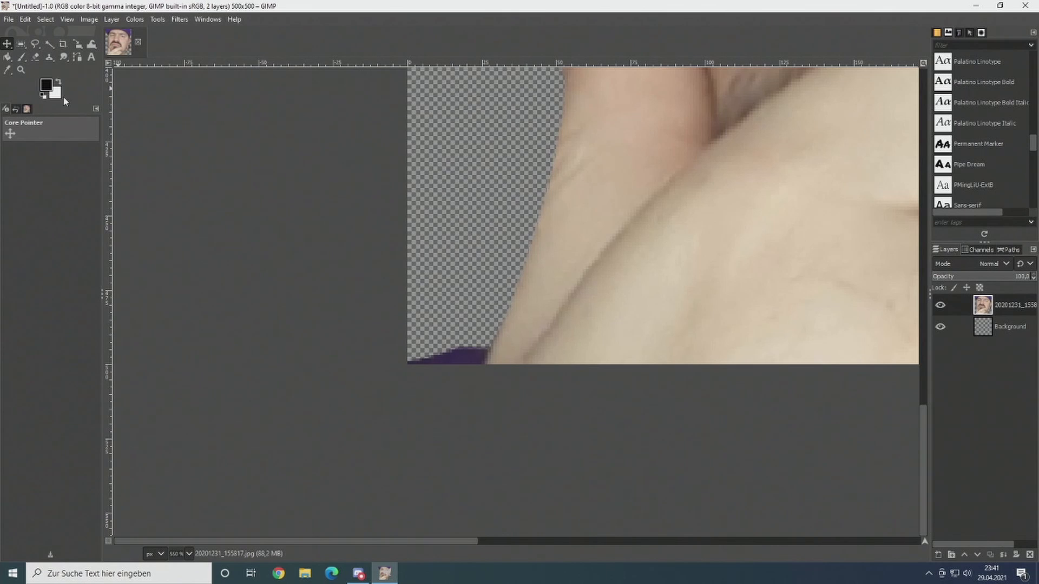
pyautogui.click(36, 57)
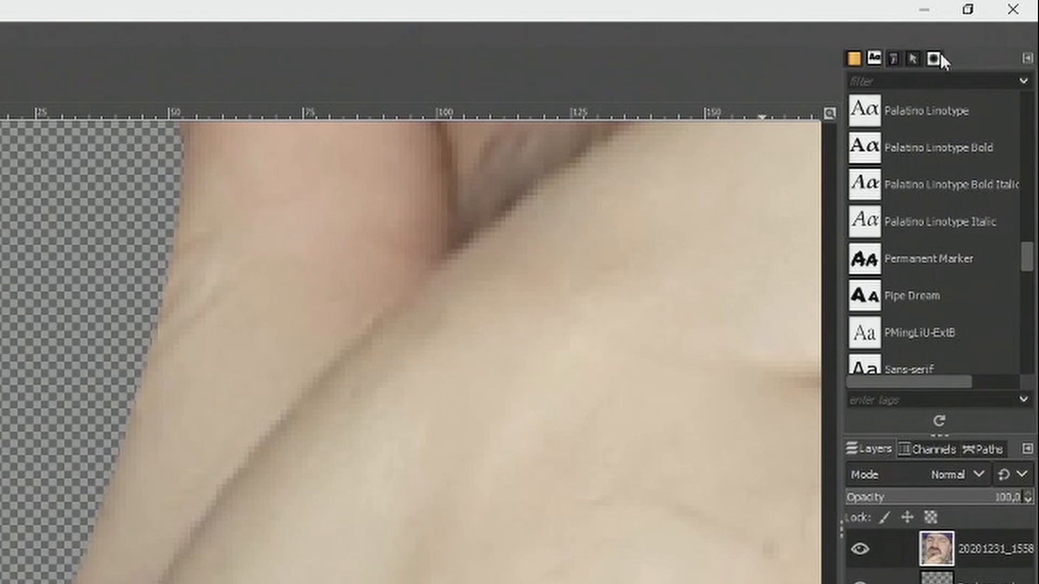
pyautogui.click(940, 56)
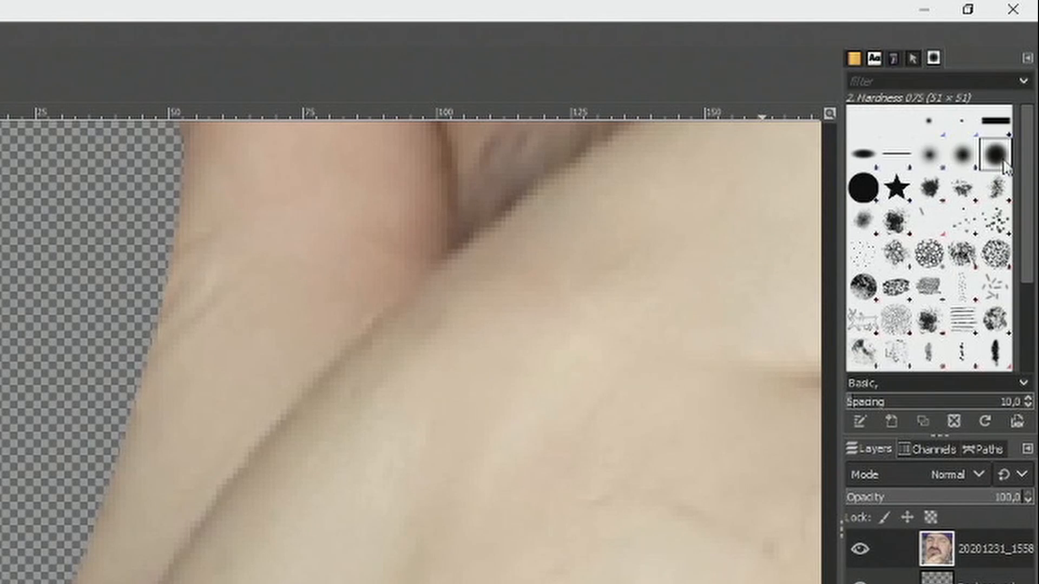
pyautogui.click(929, 122)
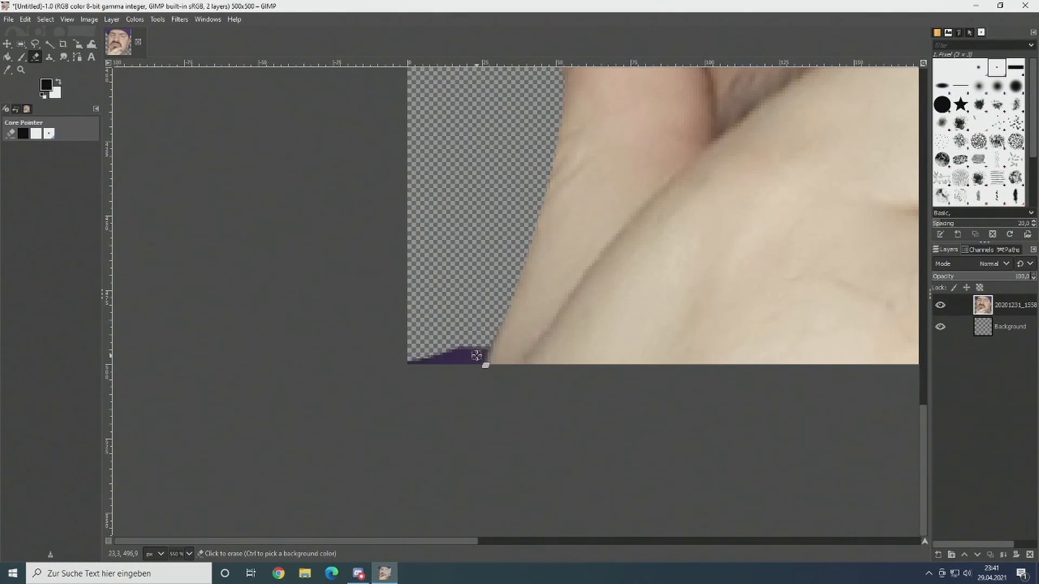
pyautogui.scroll(4, 476, 355)
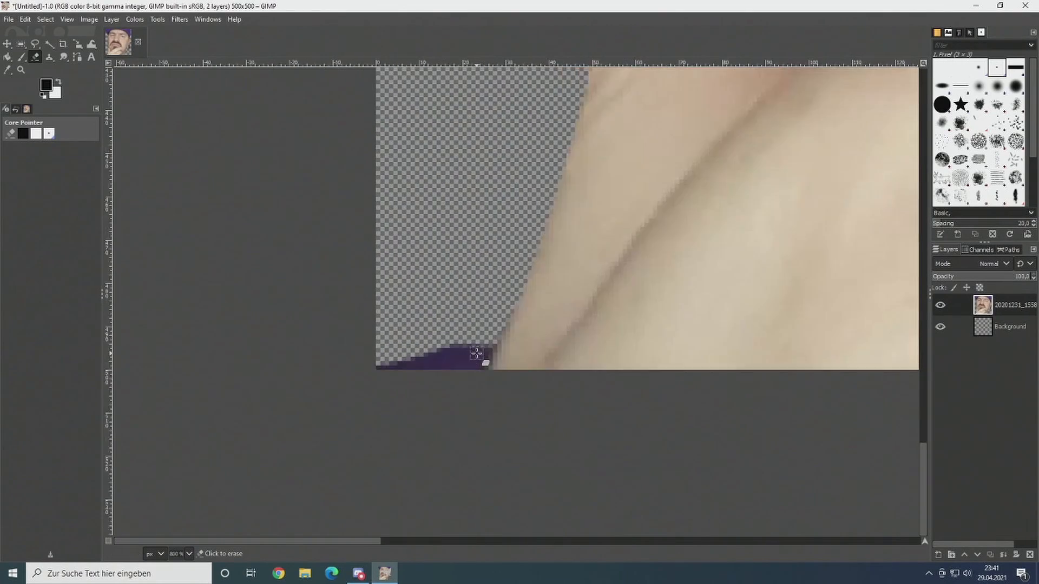
# Step: Erase the purple remnant beside the hand at the bottom edge, following the skin's outline
pyautogui.moveTo(497, 346)
pyautogui.mouseDown()
pyautogui.moveTo(446, 374)
pyautogui.moveTo(421, 420)
pyautogui.moveTo(453, 327)
pyautogui.moveTo(368, 424)
pyautogui.moveTo(353, 405)
pyautogui.moveTo(372, 379)
pyautogui.moveTo(300, 398)
pyautogui.moveTo(350, 355)
pyautogui.moveTo(249, 388)
pyautogui.moveTo(207, 375)
pyautogui.mouseUp()
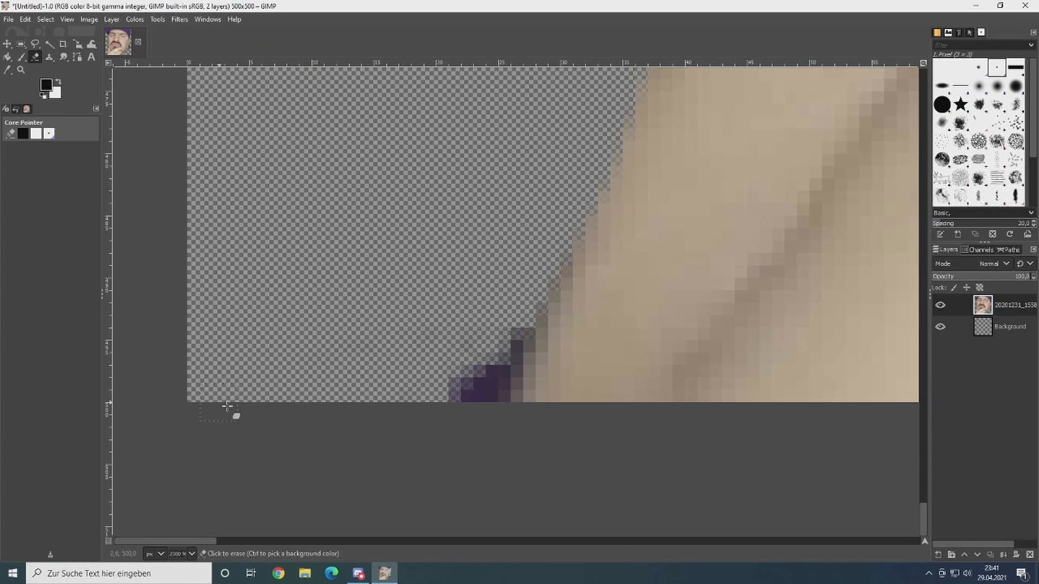
pyautogui.moveTo(450, 401)
pyautogui.mouseDown()
pyautogui.moveTo(482, 389)
pyautogui.moveTo(488, 361)
pyautogui.moveTo(522, 334)
pyautogui.moveTo(489, 366)
pyautogui.moveTo(492, 394)
pyautogui.moveTo(514, 322)
pyautogui.mouseUp()
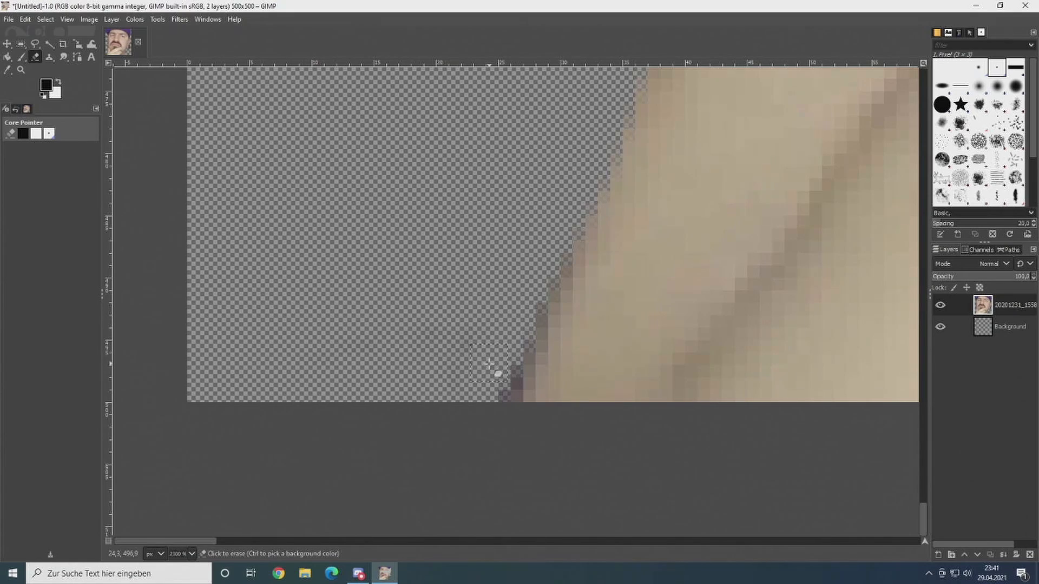
pyautogui.moveTo(488, 364)
pyautogui.mouseDown()
pyautogui.moveTo(494, 387)
pyautogui.moveTo(508, 320)
pyautogui.mouseUp()
pyautogui.moveTo(485, 392)
pyautogui.mouseDown()
pyautogui.moveTo(503, 394)
pyautogui.moveTo(529, 281)
pyautogui.mouseUp()
pyautogui.scroll(-9, 302, 359)
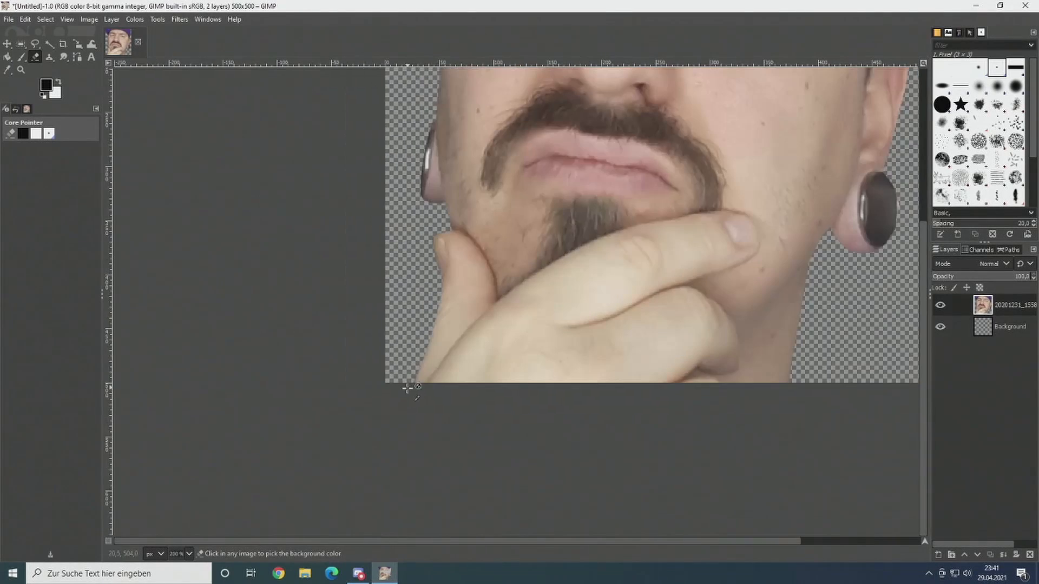
# Step: Export the finished cutout as FlyThinking.png to the ART/emotes/PNG folder, keeping the offered PNG options
pyautogui.moveTo(505, 434); pyautogui.dragTo(497, 444)
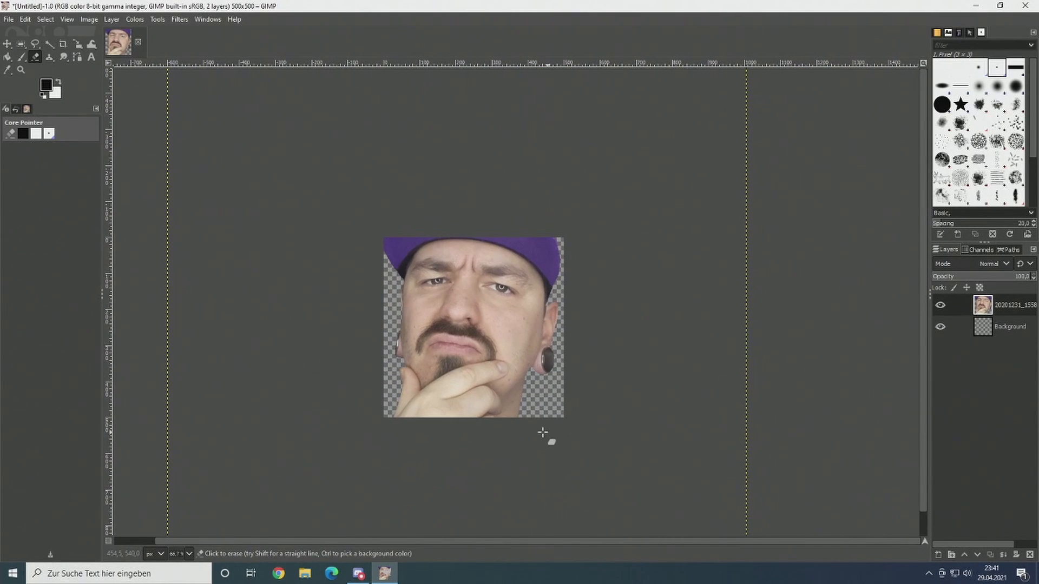
pyautogui.click(7, 43)
pyautogui.moveTo(560, 357); pyautogui.dragTo(696, 329)
pyautogui.scroll(1, 594, 328)
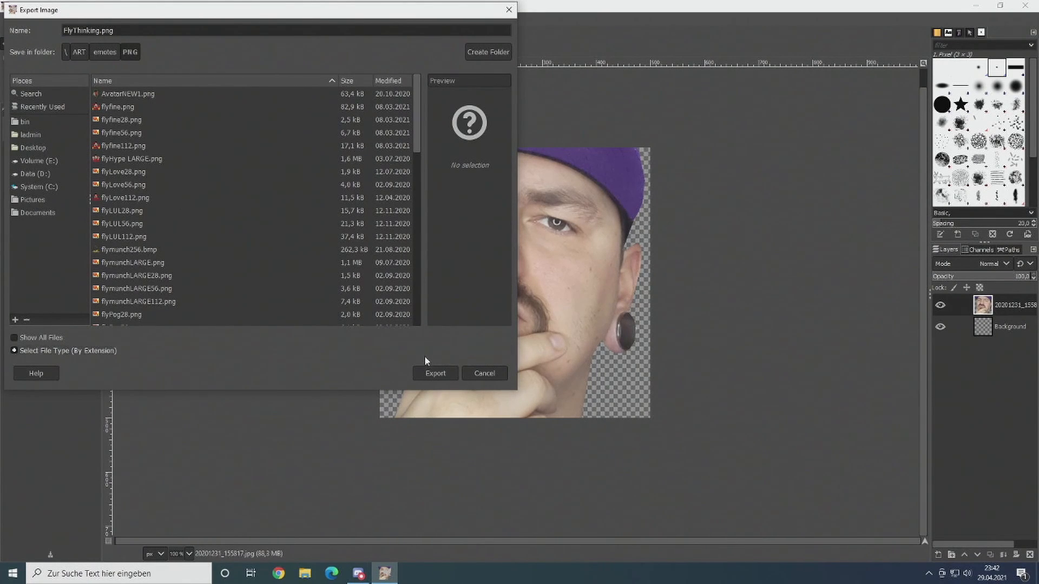
pyautogui.click(434, 373)
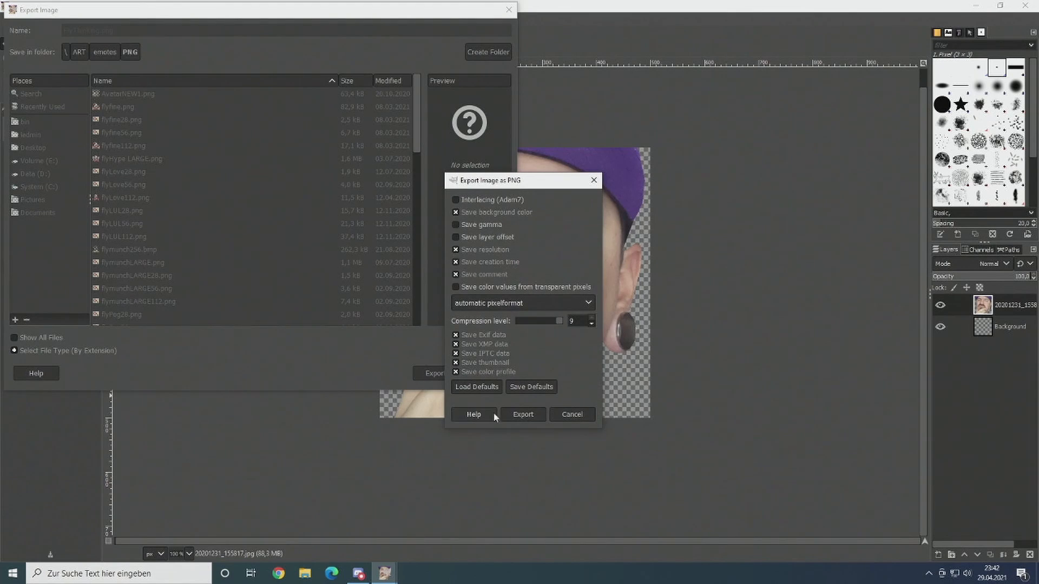
pyautogui.click(523, 414)
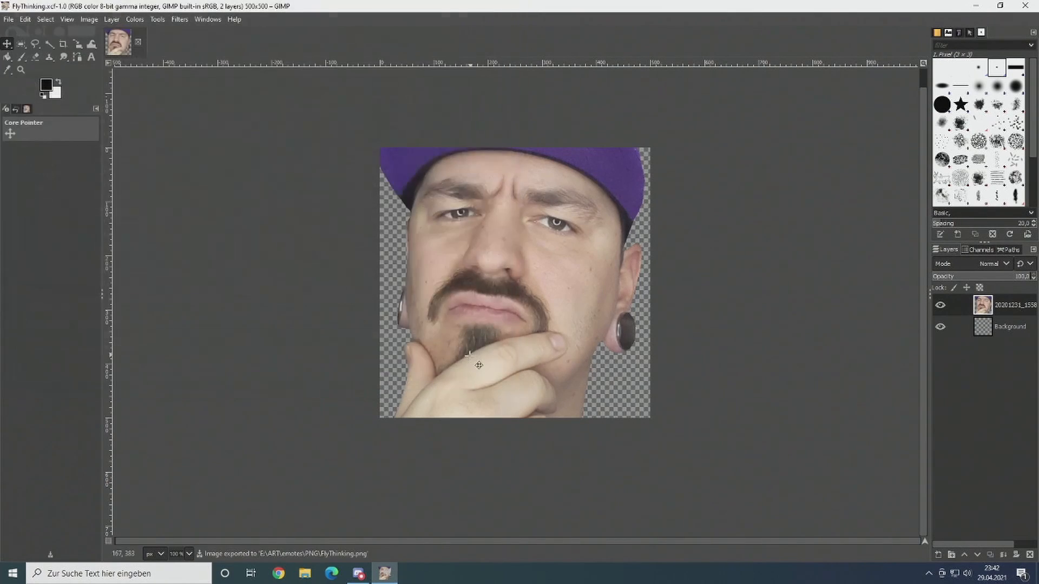
# Step: Switch to Discord and open the emoji settings of Flyvox' Server
pyautogui.scroll(-3, 586, 340)
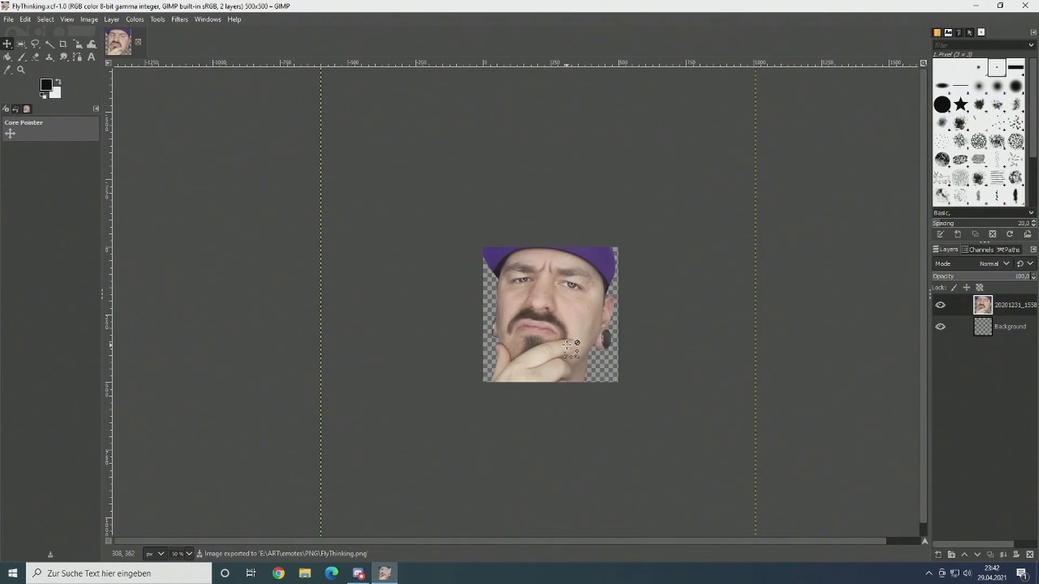
pyautogui.click(358, 574)
pyautogui.click(20, 102)
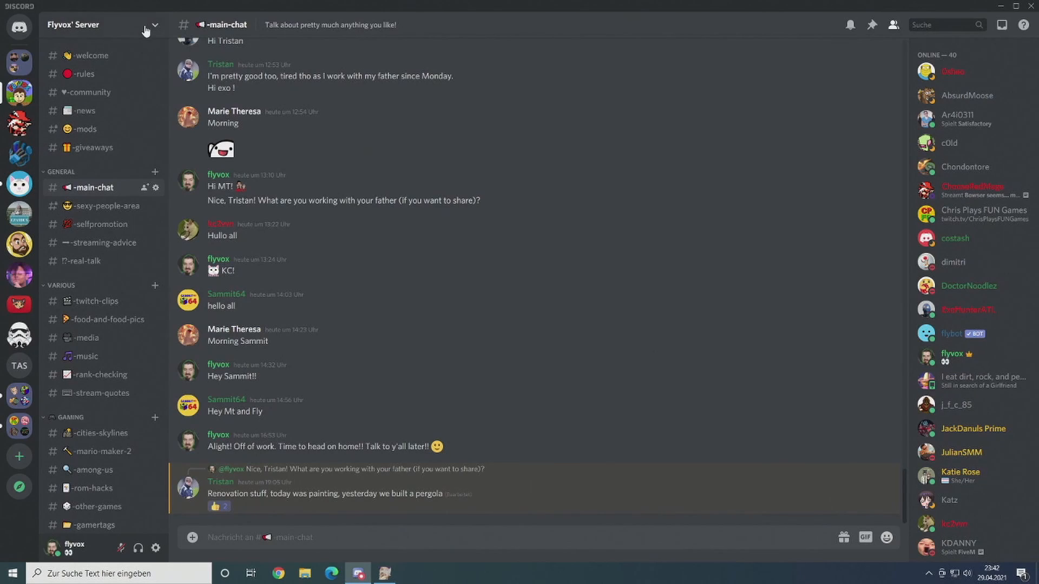
pyautogui.click(156, 28)
pyautogui.click(92, 100)
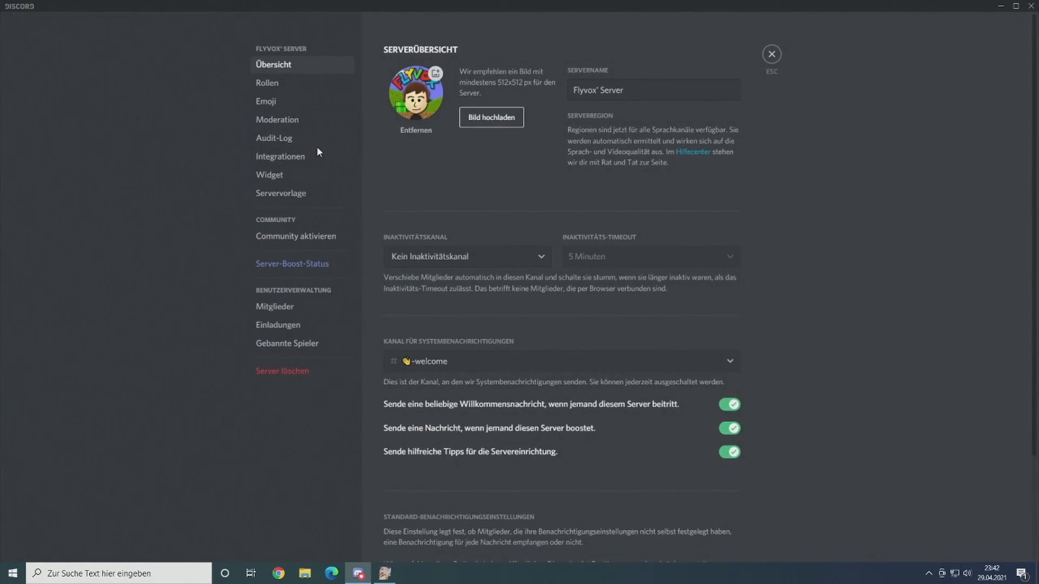
pyautogui.click(292, 101)
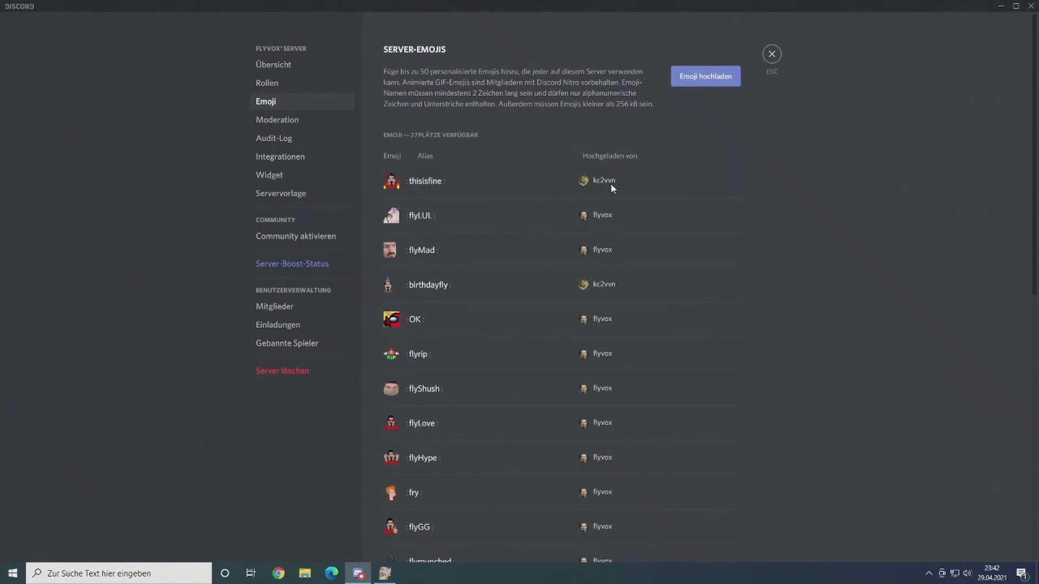
# Step: Upload FlyThinking.png from the emotes/PNG folder as a new server emoji, keep its alias FlyThinking, and leave the server settings
pyautogui.click(724, 77)
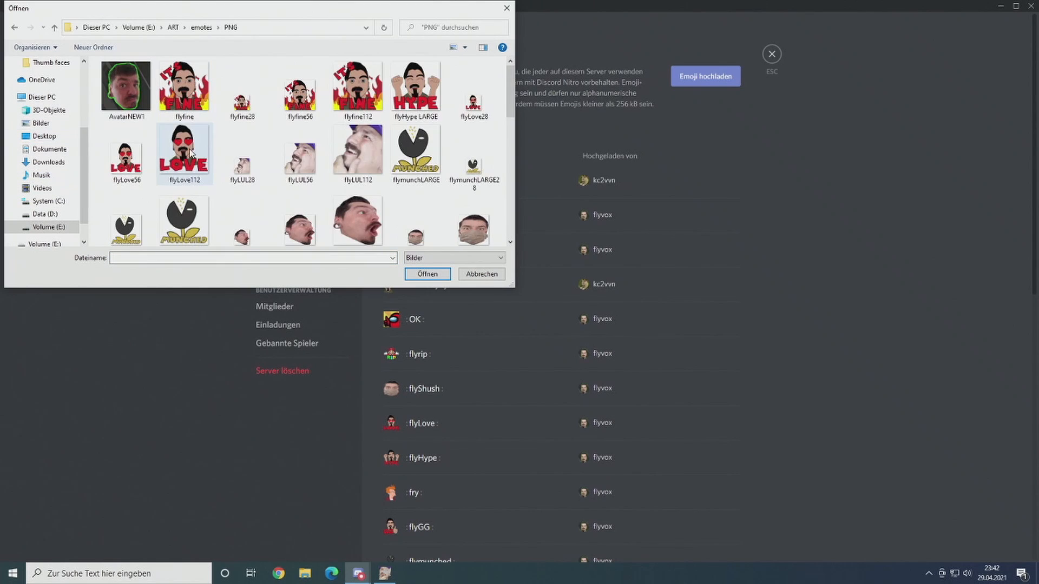
pyautogui.scroll(-3, 376, 192)
pyautogui.scroll(-2, 375, 190)
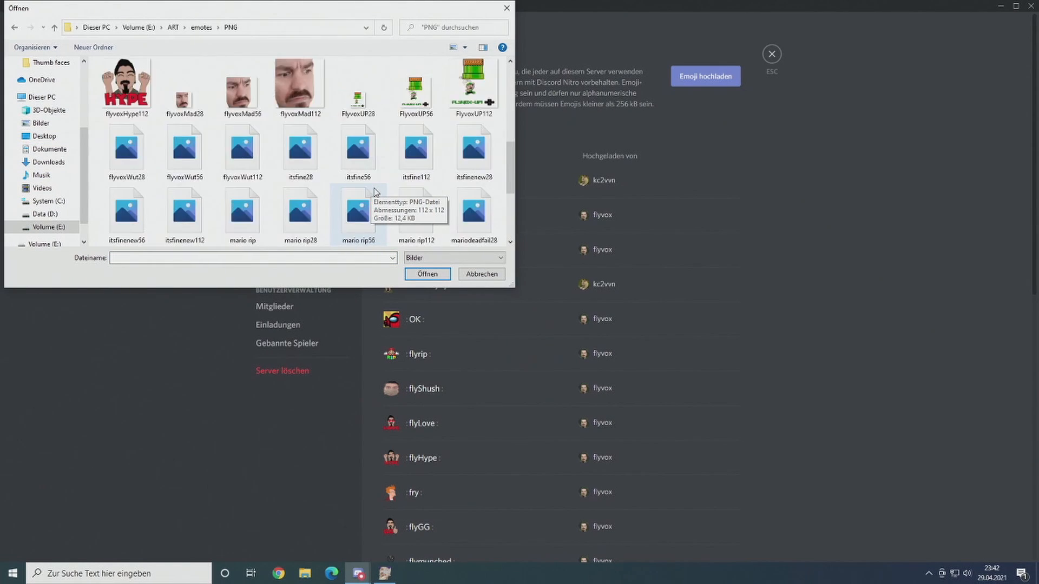
pyautogui.click(178, 104)
pyautogui.click(428, 273)
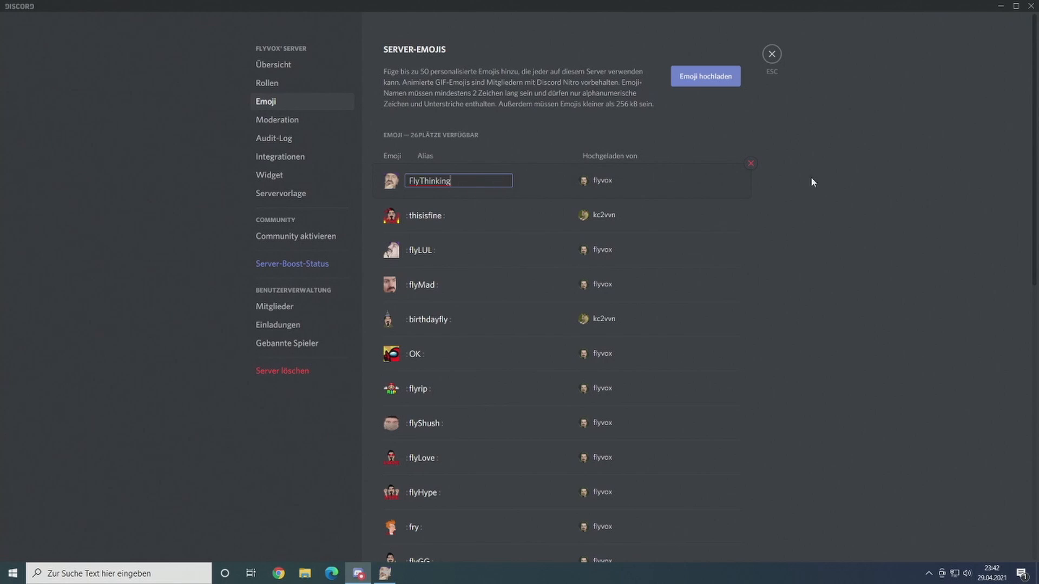
pyautogui.click(772, 53)
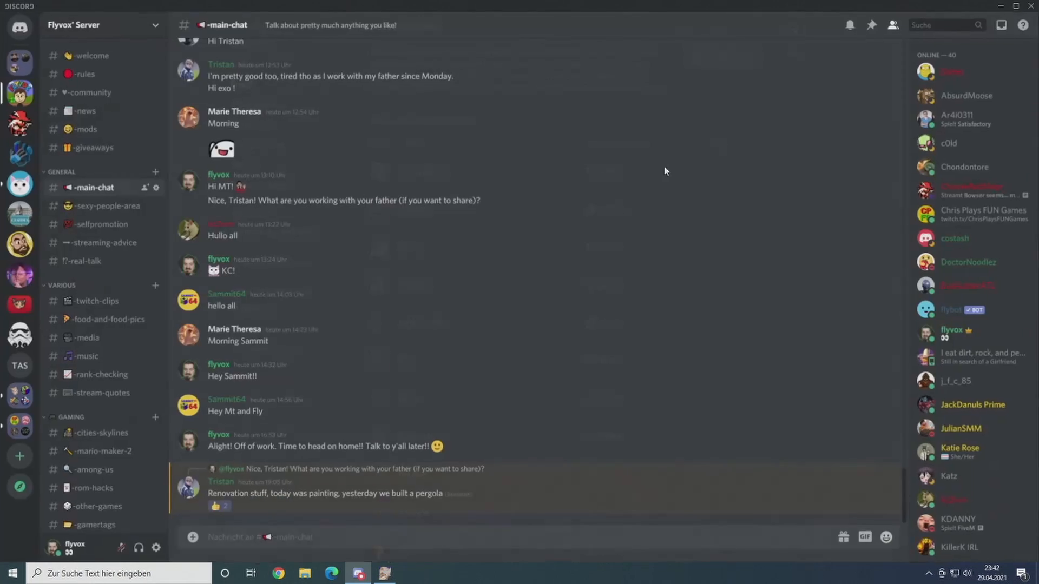
# Step: Post the :FlyThinking: emoji in the server's main-chat channel
pyautogui.write(':fly')
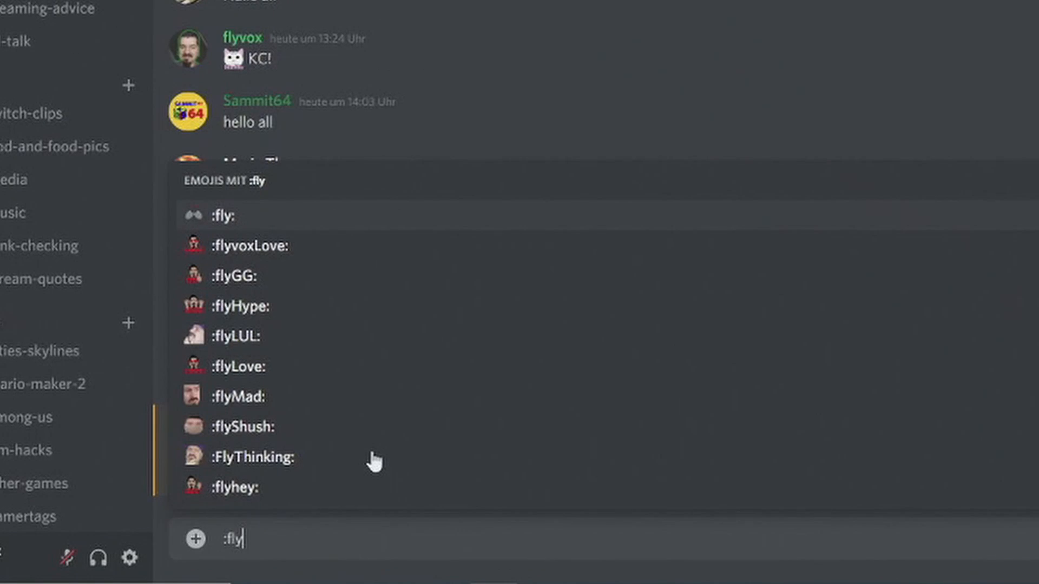
pyautogui.write('think')
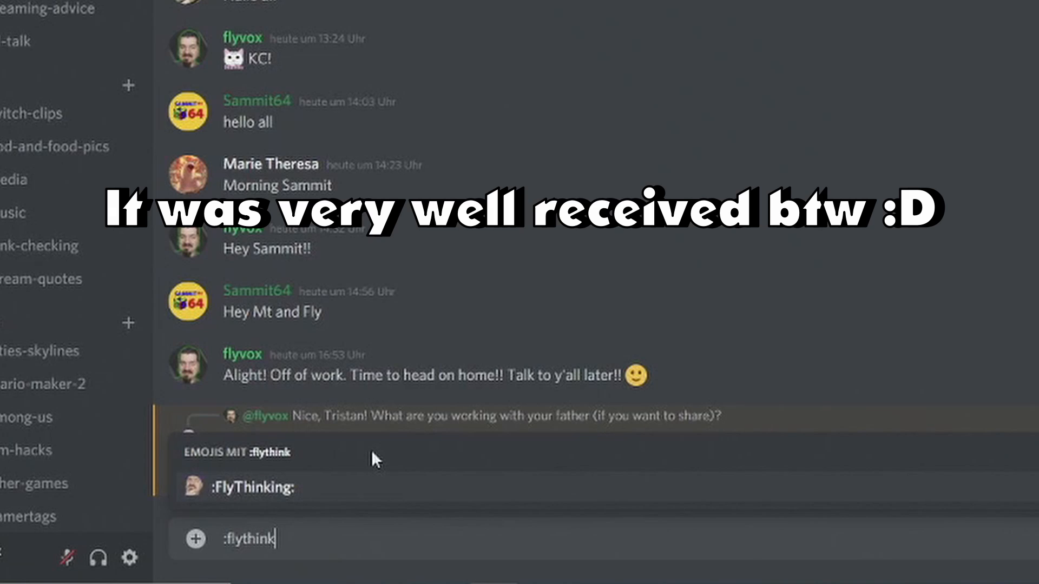
pyautogui.press('Tab')
pyautogui.press('Return')
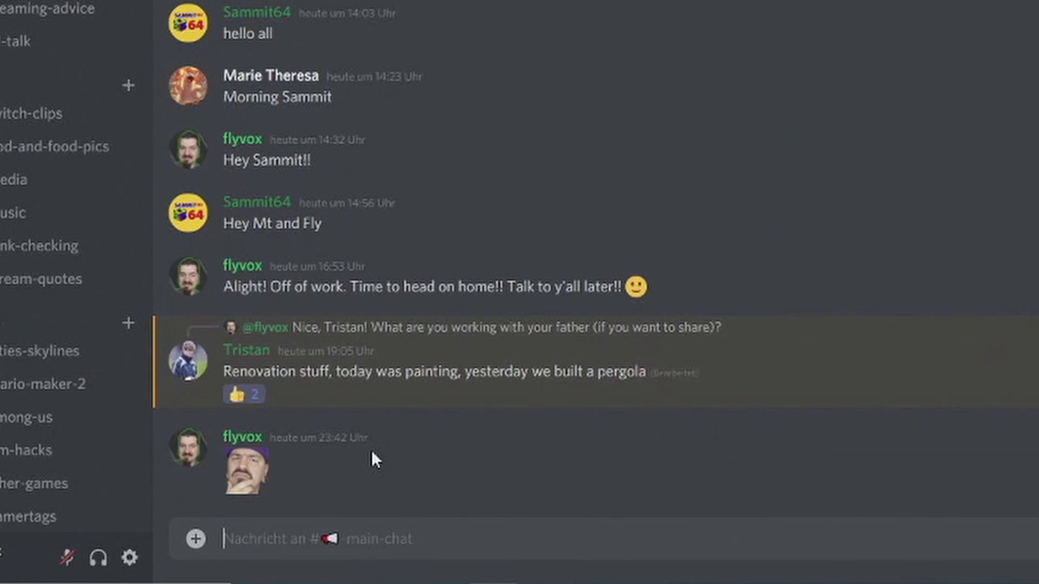
# Step: Send the message "New emote hype! :D" in the main-chat channel
pyautogui.write('New emote hype! :D')
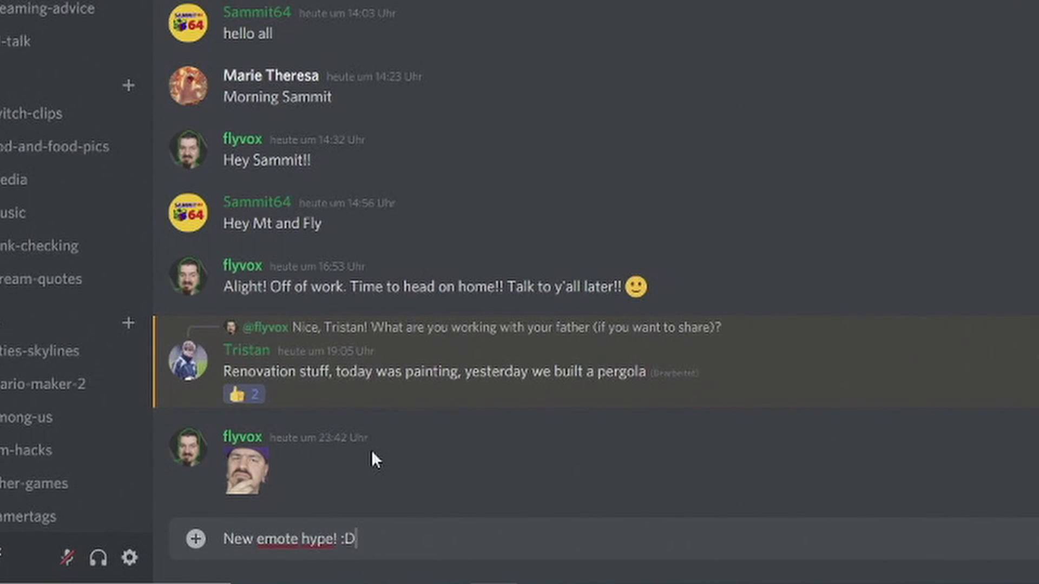
pyautogui.press('Return')
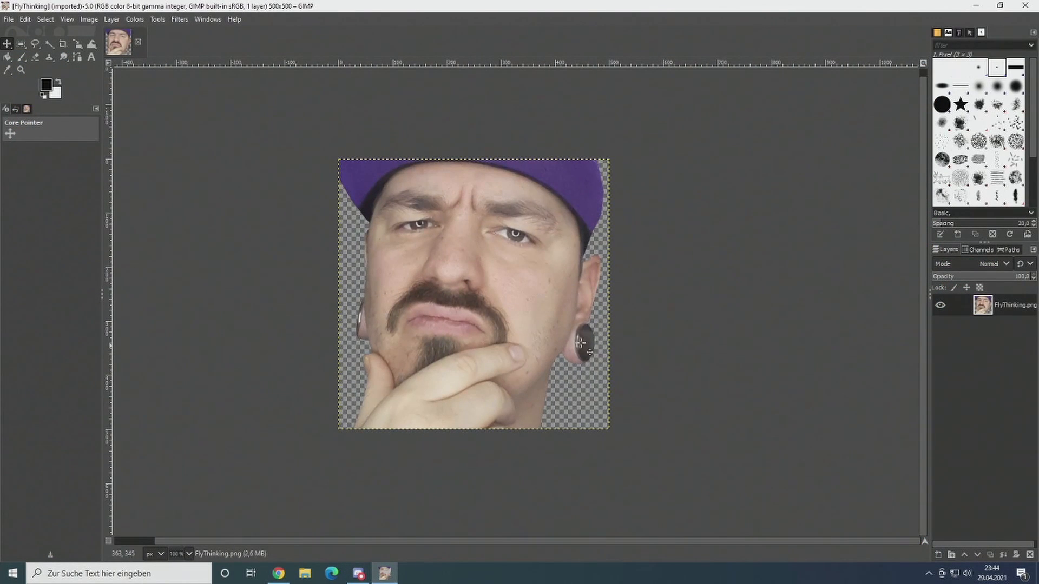
# Step: In GIMP, scale the FlyThinking.png image down to 112 × 112 px
pyautogui.scroll(-1, 582, 343)
pyautogui.moveTo(500, 330); pyautogui.dragTo(507, 330)
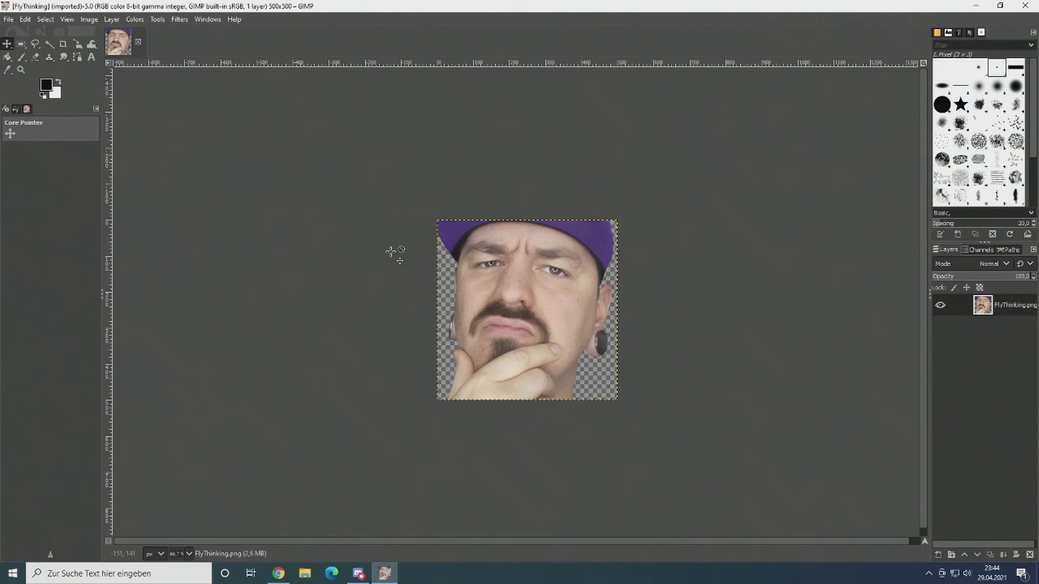
pyautogui.click(89, 18)
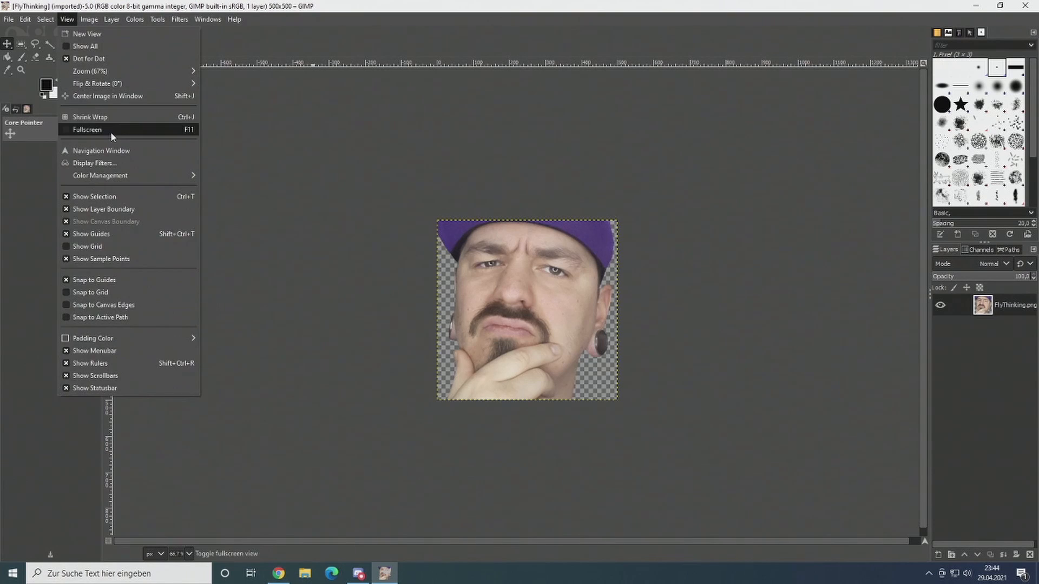
pyautogui.click(108, 163)
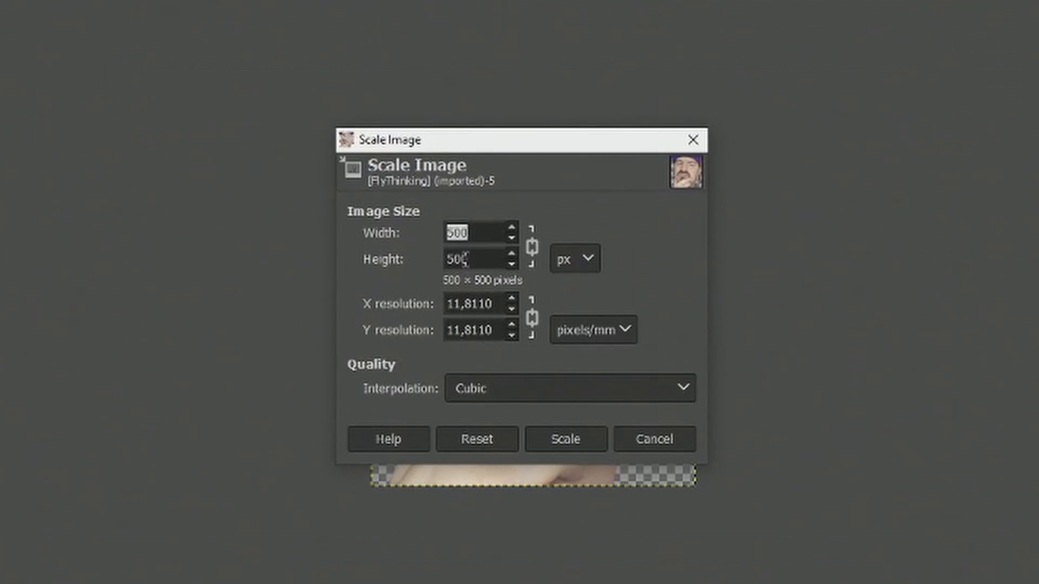
pyautogui.write('112')
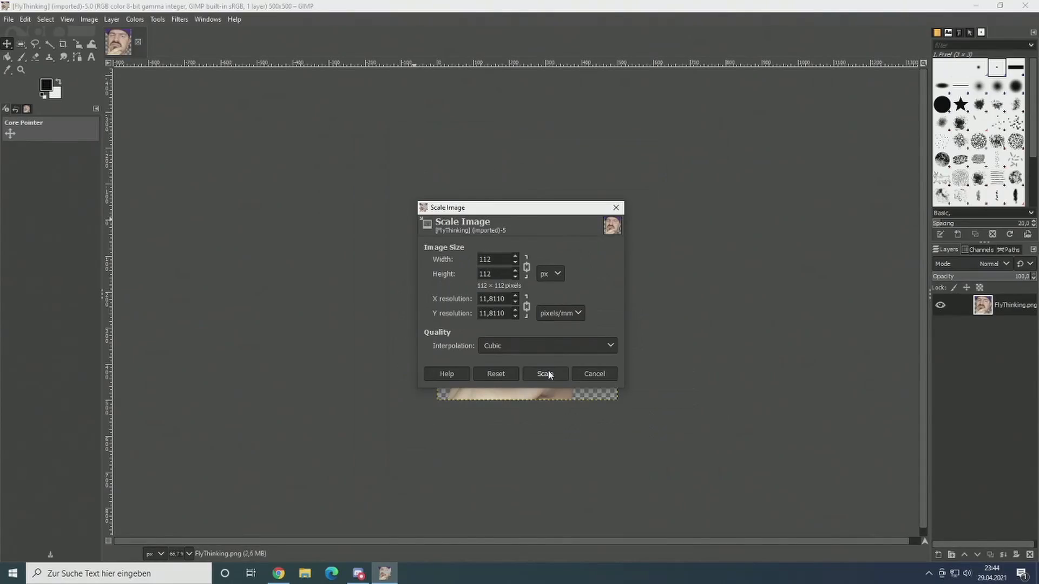
pyautogui.click(565, 438)
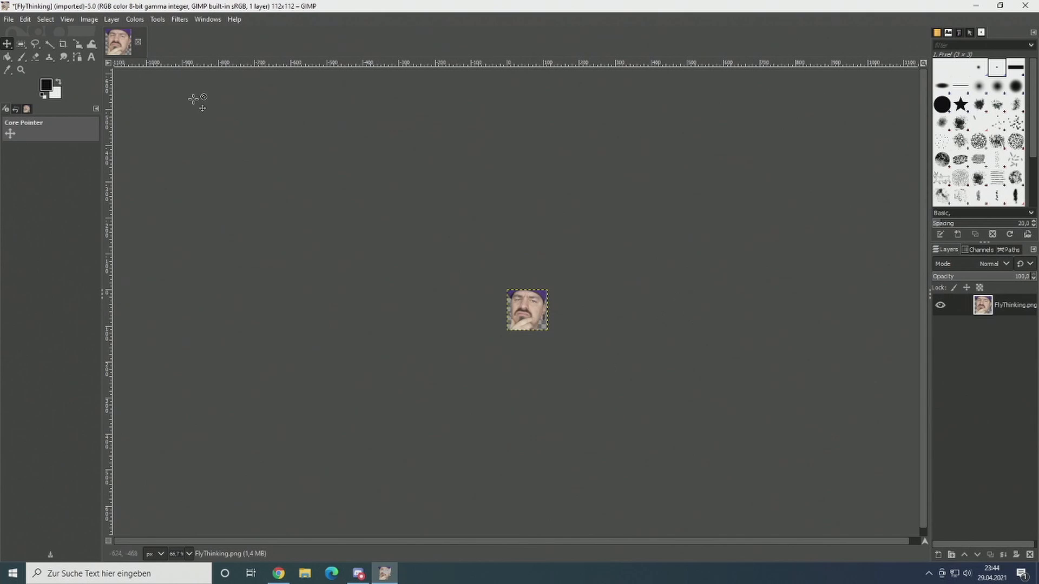
# Step: Export the scaled image as FlyThinking112.png in the PNG folder, keeping the offered PNG options
pyautogui.click(9, 20)
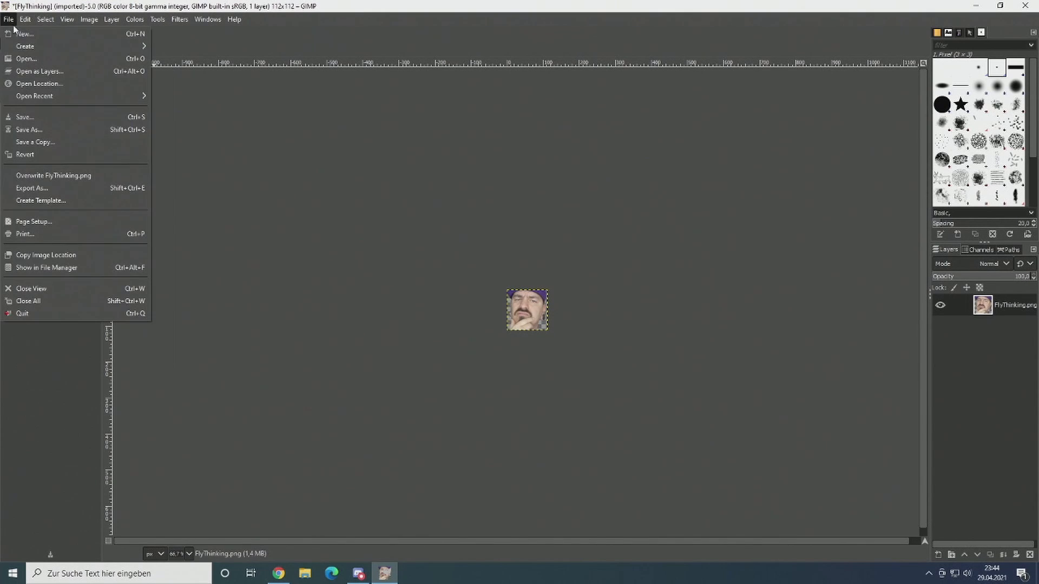
pyautogui.click(51, 187)
pyautogui.doubleClick(99, 31)
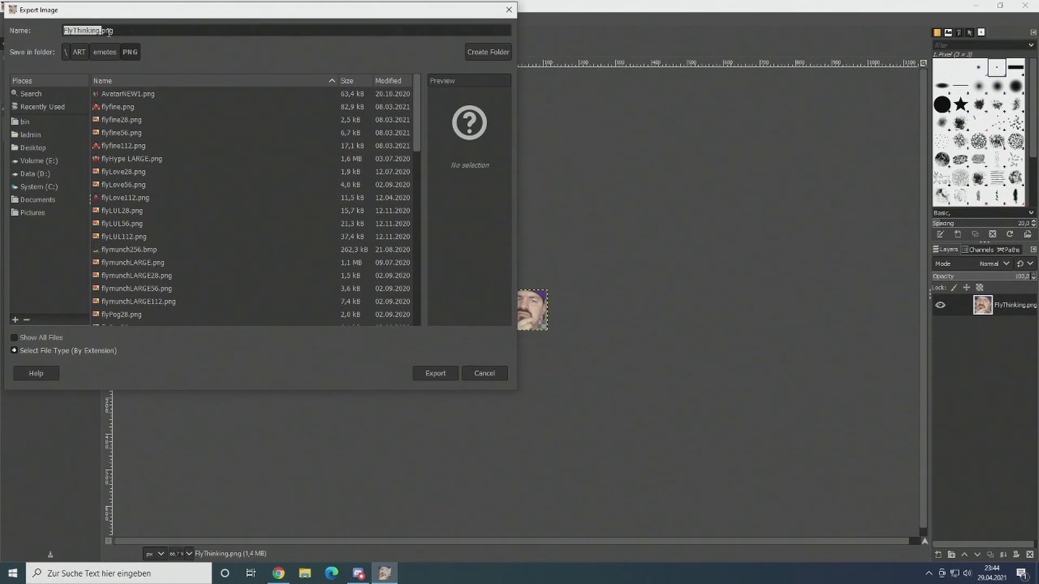
pyautogui.press('Left')
pyautogui.press('Return')
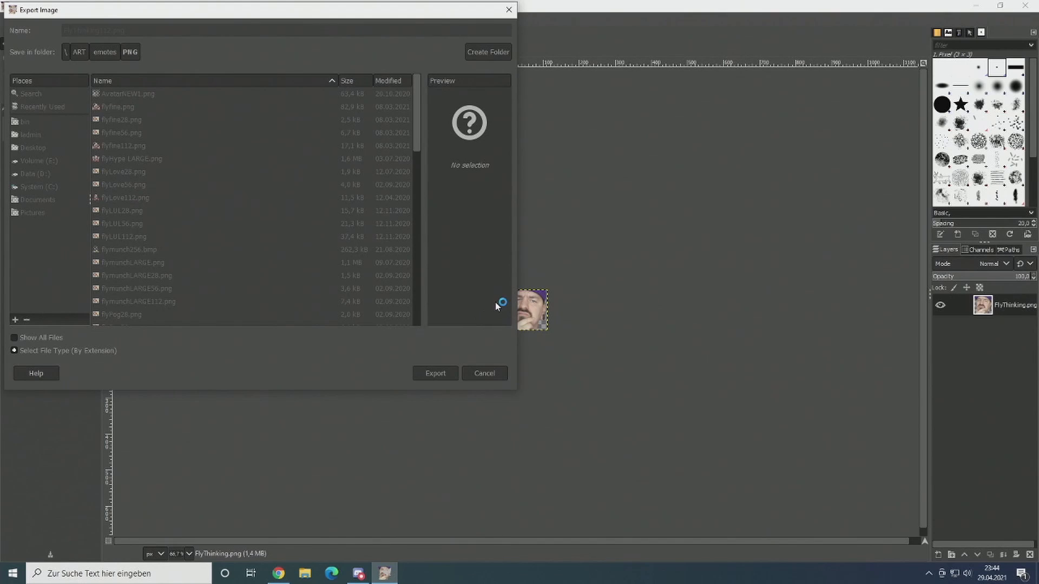
pyautogui.click(518, 418)
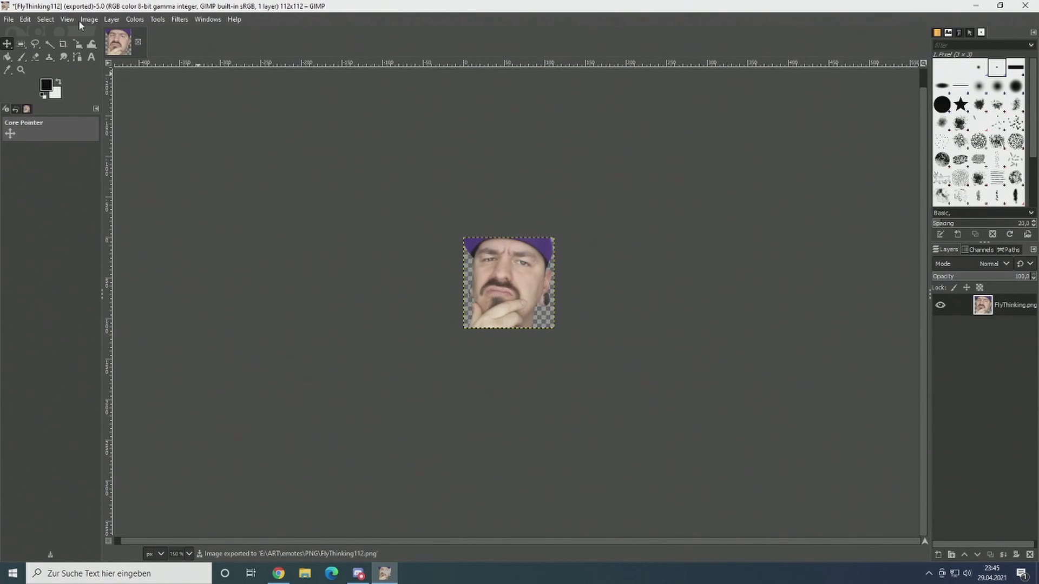
# Step: Examine how sharp the 112 px emote looks both enlarged and at small display size
pyautogui.scroll(4, 541, 292)
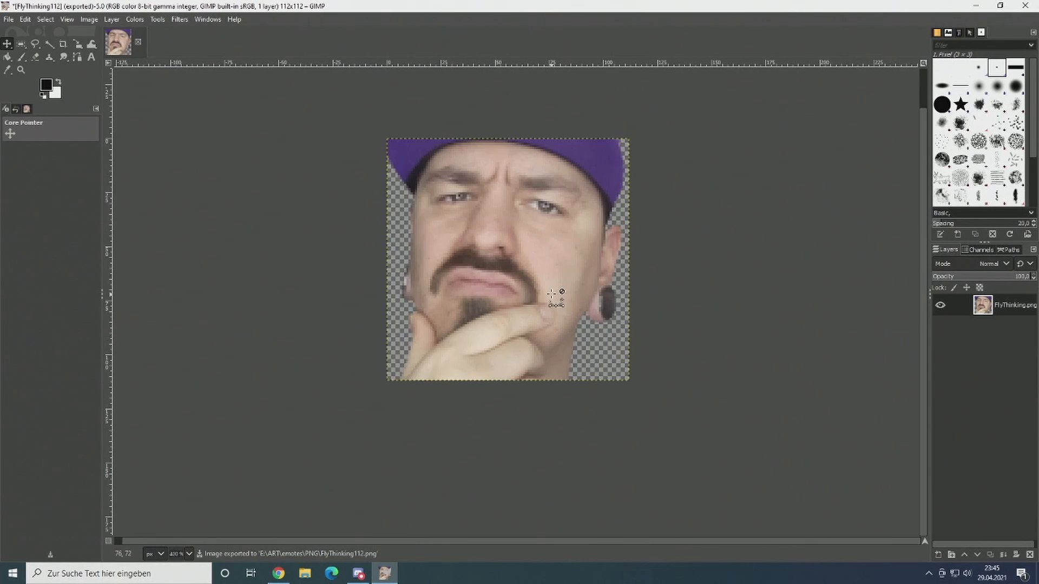
pyautogui.moveTo(523, 283); pyautogui.dragTo(544, 324)
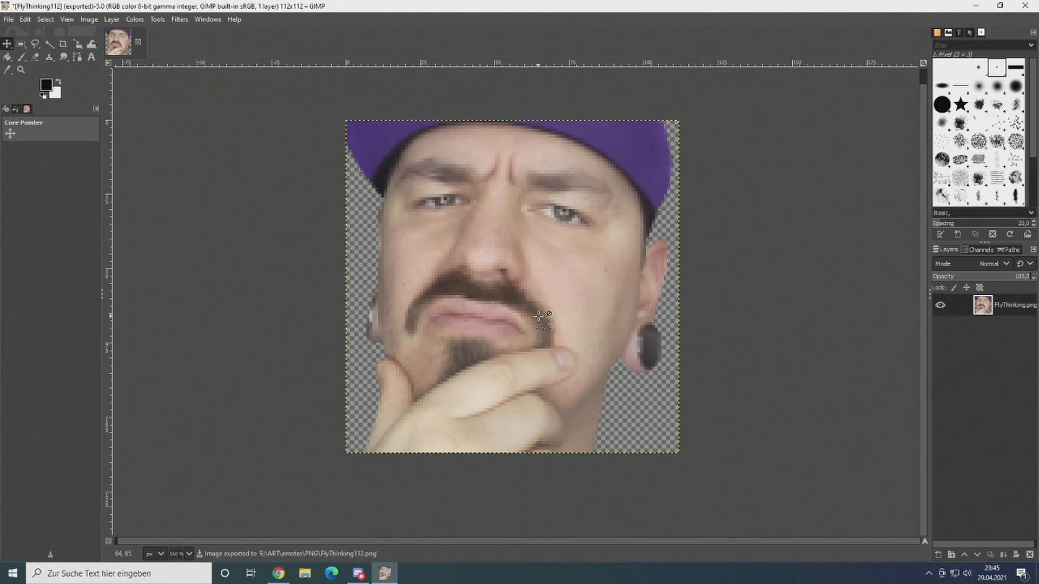
pyautogui.scroll(-7, 540, 317)
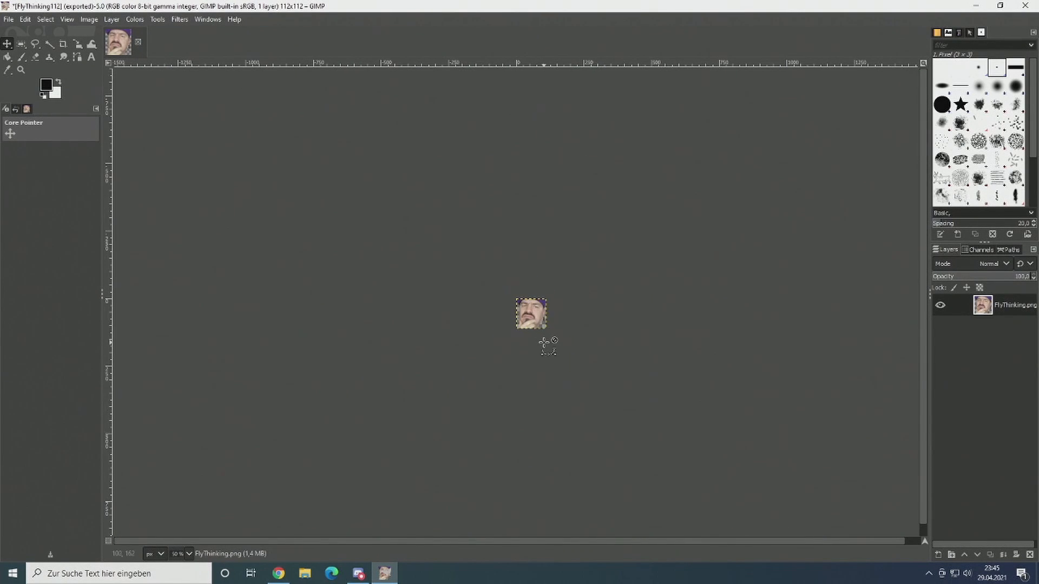
pyautogui.scroll(-2, 544, 342)
pyautogui.scroll(1, 545, 347)
pyautogui.scroll(1, 554, 332)
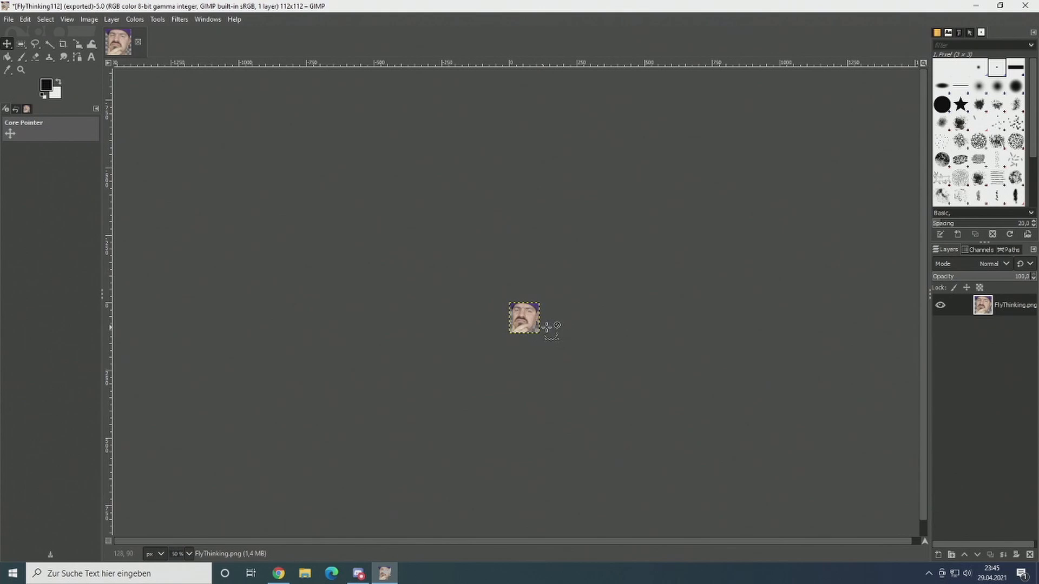
pyautogui.scroll(1, 548, 327)
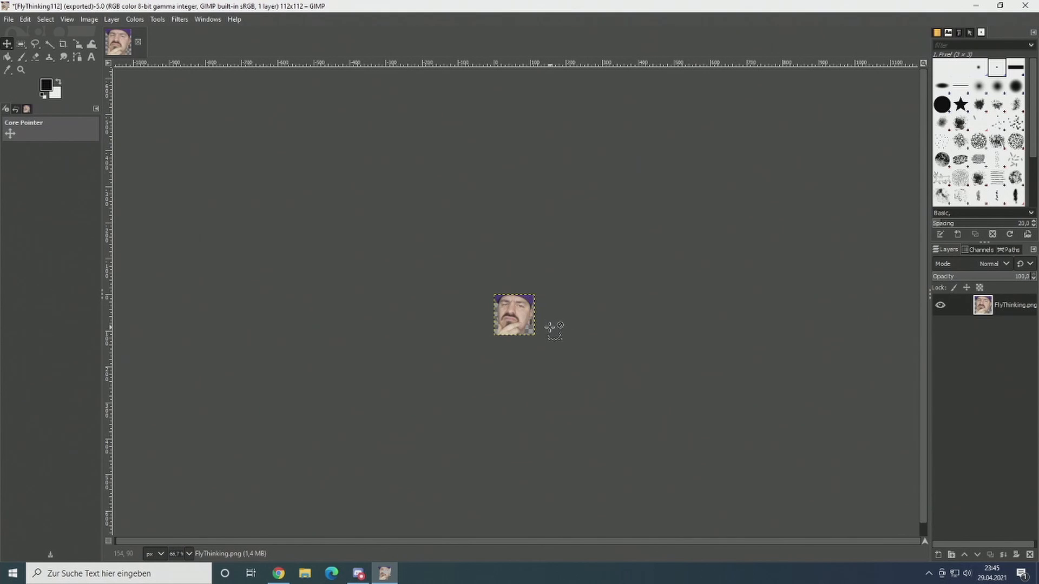
# Step: Scale the image down further to 56 × 56 px
pyautogui.click(87, 19)
pyautogui.click(135, 163)
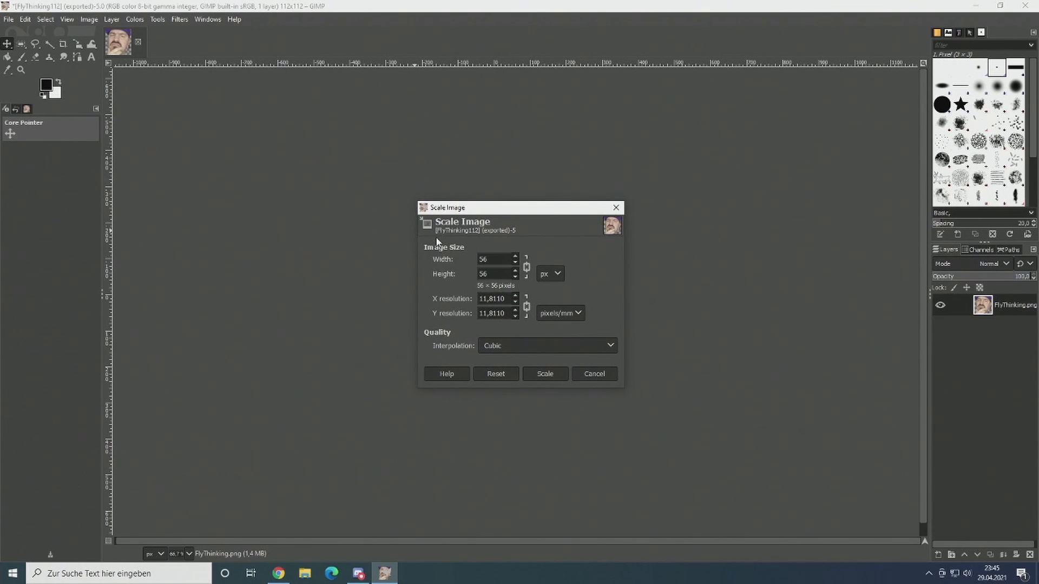
pyautogui.click(556, 375)
# Step: Export the scaled image as FlyThinking56.png in the PNG folder, keeping the offered PNG options
pyautogui.click(9, 19)
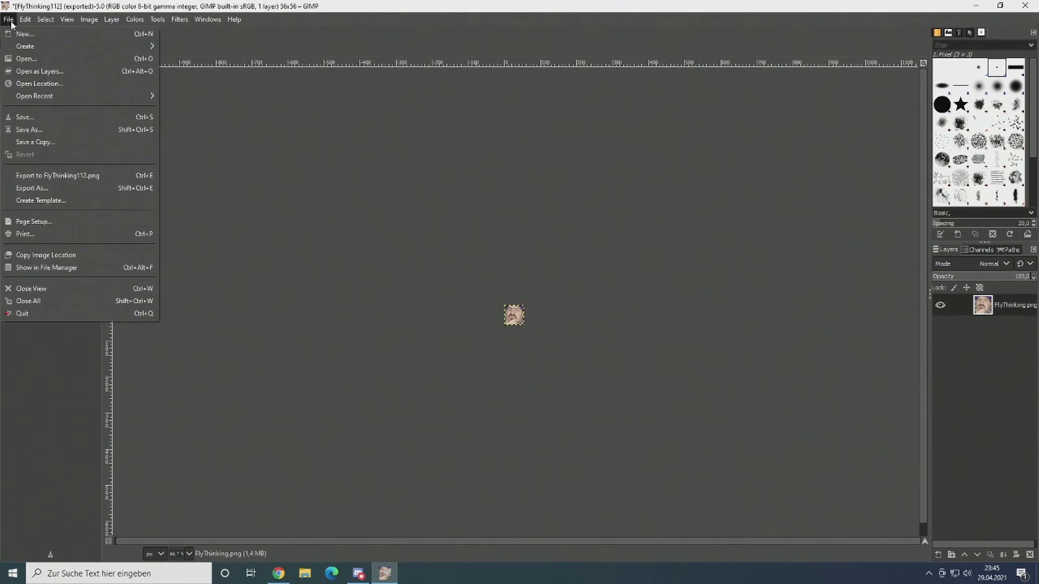
pyautogui.click(43, 187)
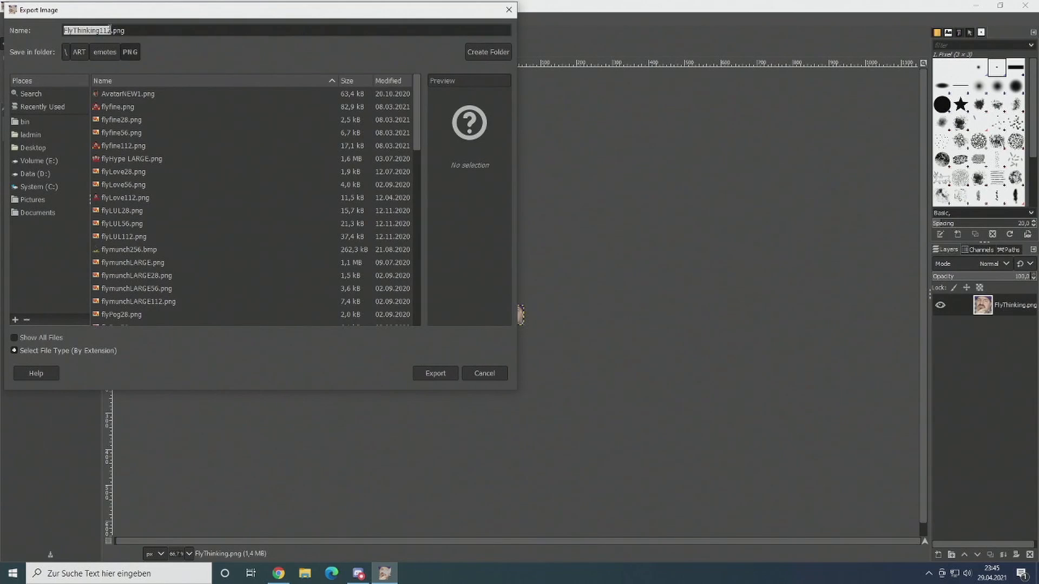
pyautogui.click(111, 30)
pyautogui.press('BackSpace')
pyautogui.write('56')
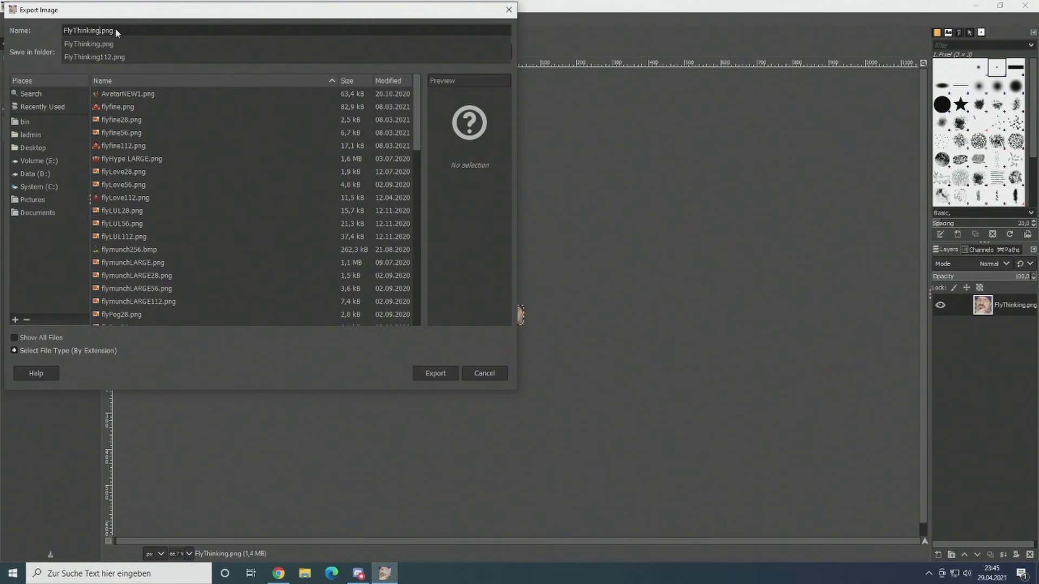
pyautogui.click(452, 373)
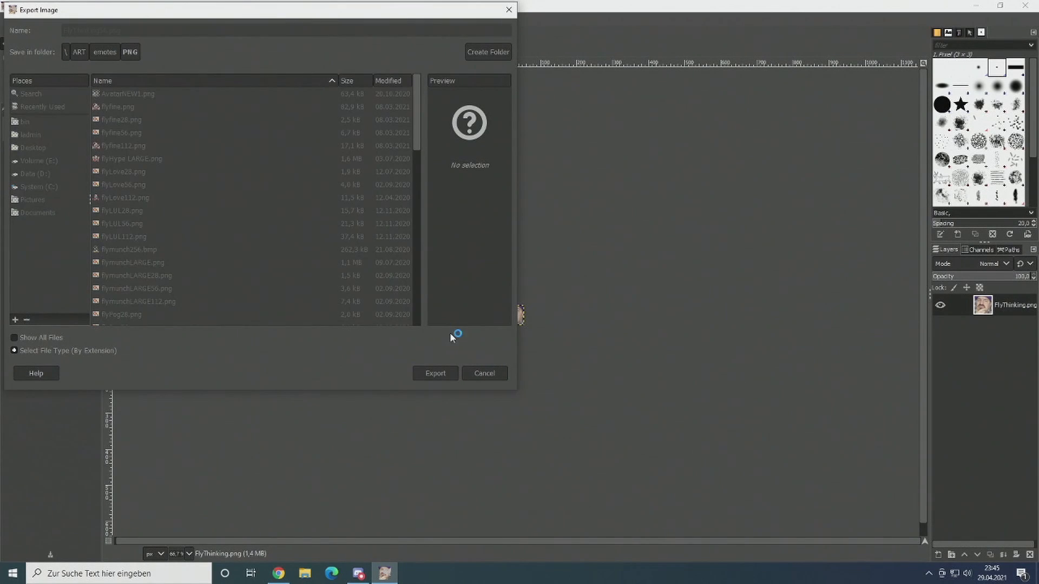
pyautogui.click(525, 412)
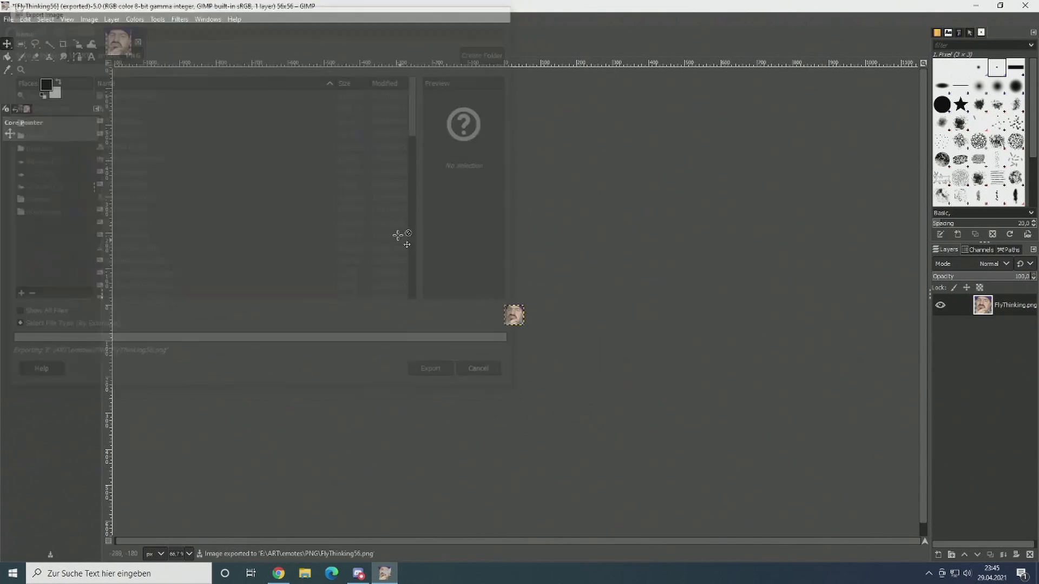
# Step: Scale the image down to 28 × 28 px
pyautogui.click(88, 19)
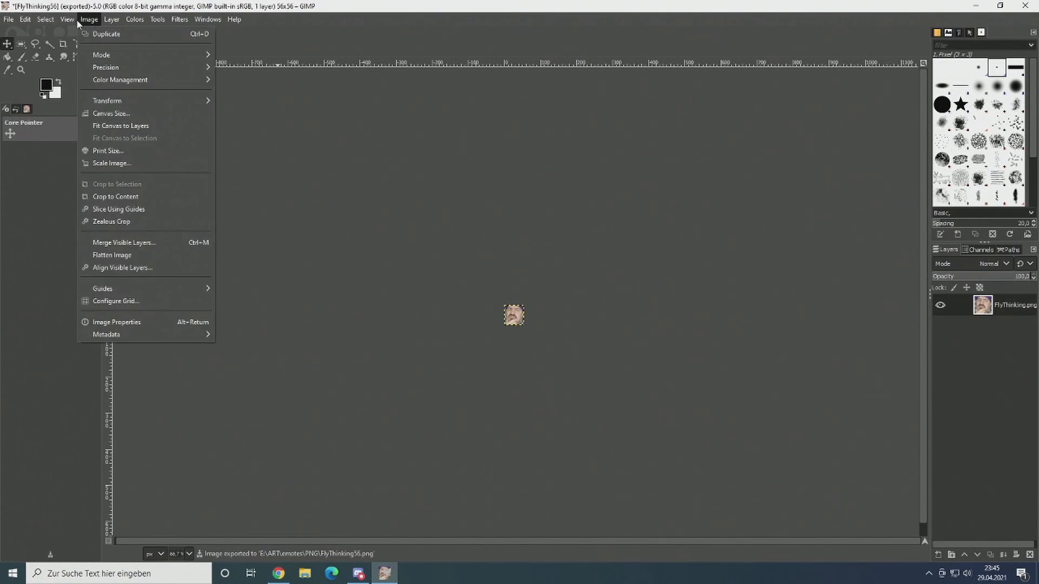
pyautogui.click(111, 163)
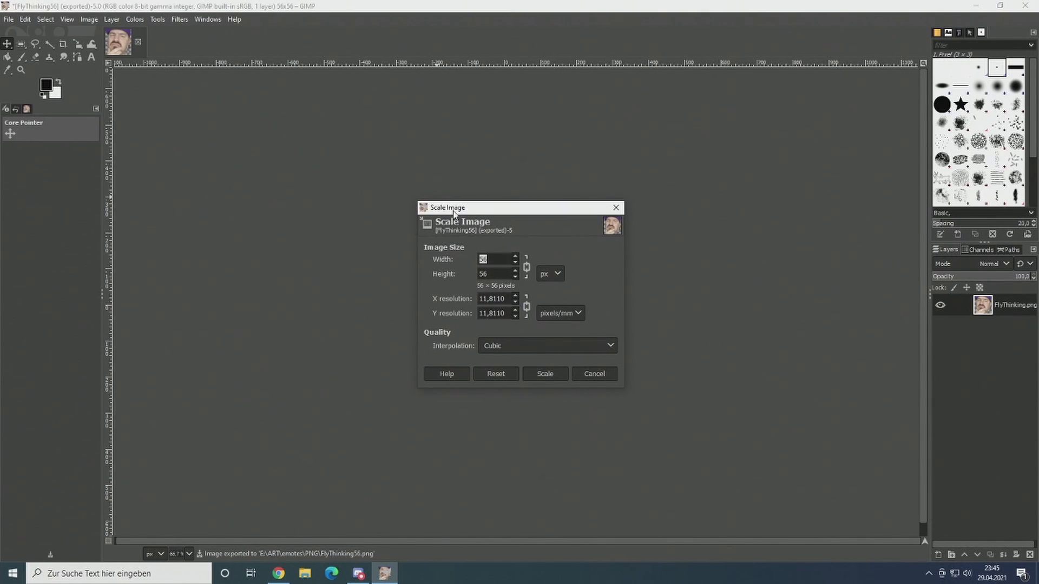
pyautogui.click(550, 372)
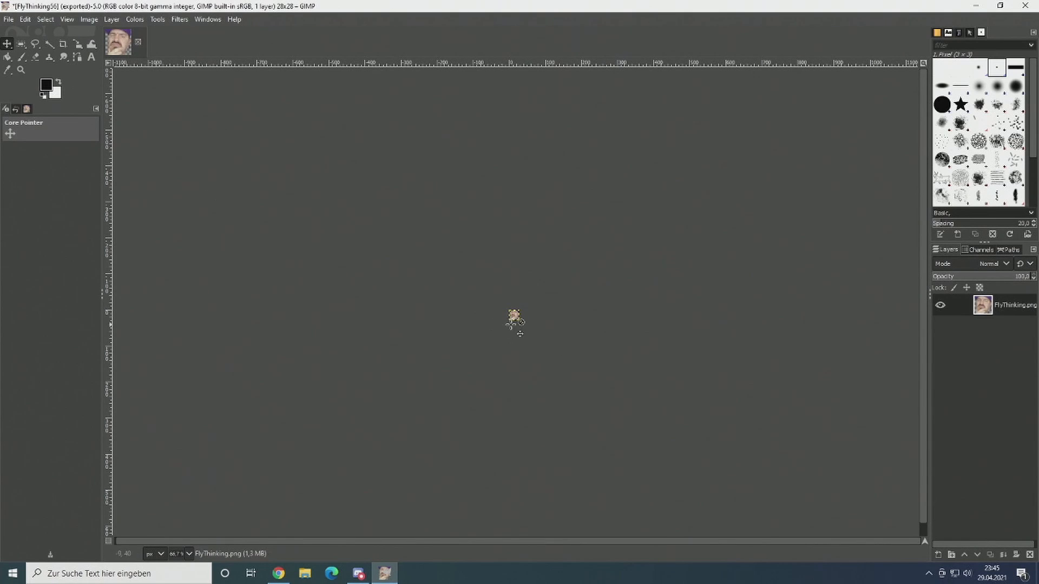
# Step: Export the smallest version as FlyThinking28.png in the PNG folder, keeping the offered PNG options
pyautogui.click(10, 20)
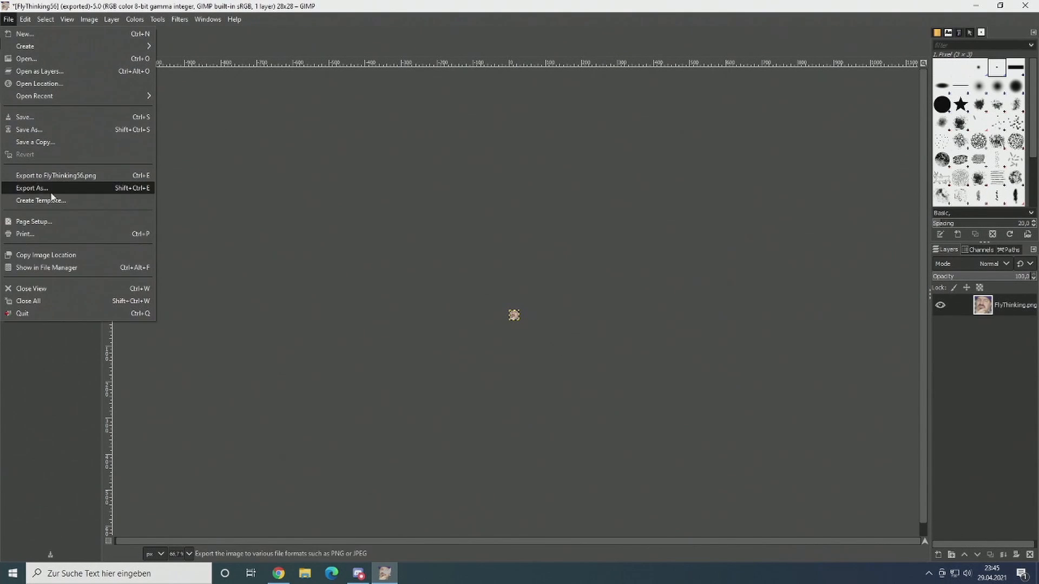
pyautogui.click(32, 188)
pyautogui.click(110, 30)
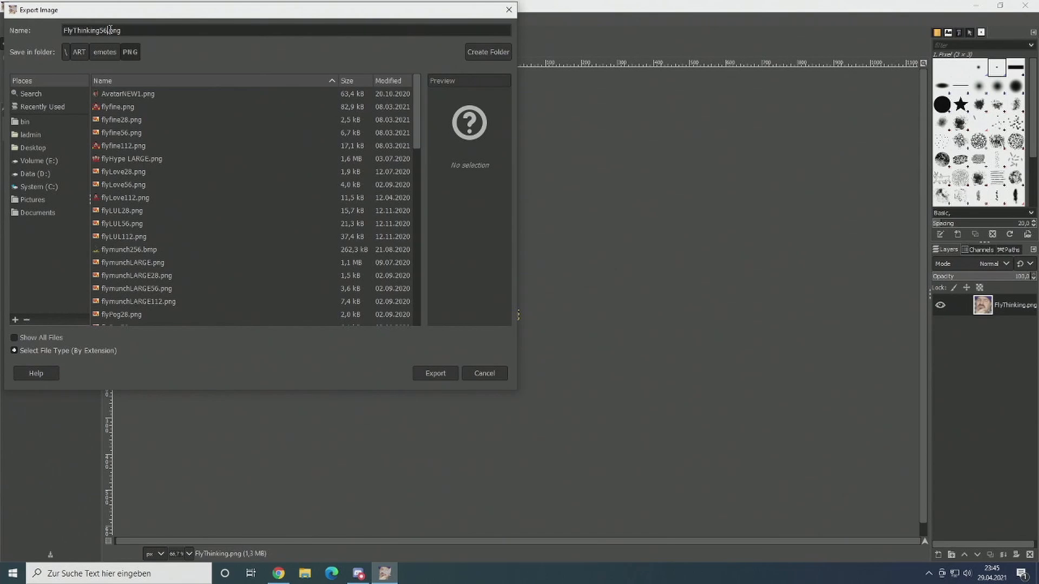
pyautogui.press('BackSpace')
pyautogui.press('BackSpace')
pyautogui.write('28')
pyautogui.press('Return')
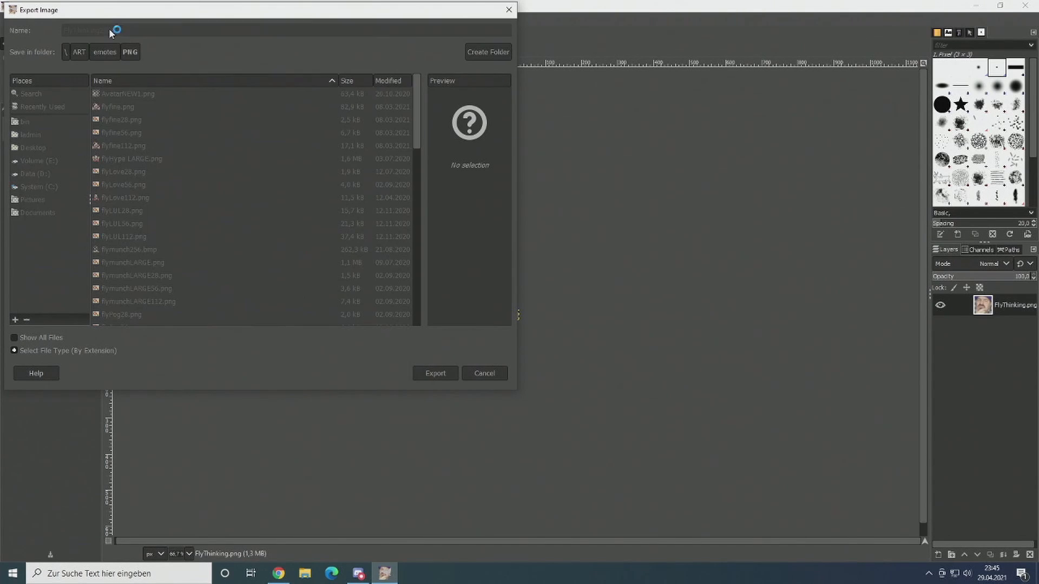
pyautogui.click(535, 411)
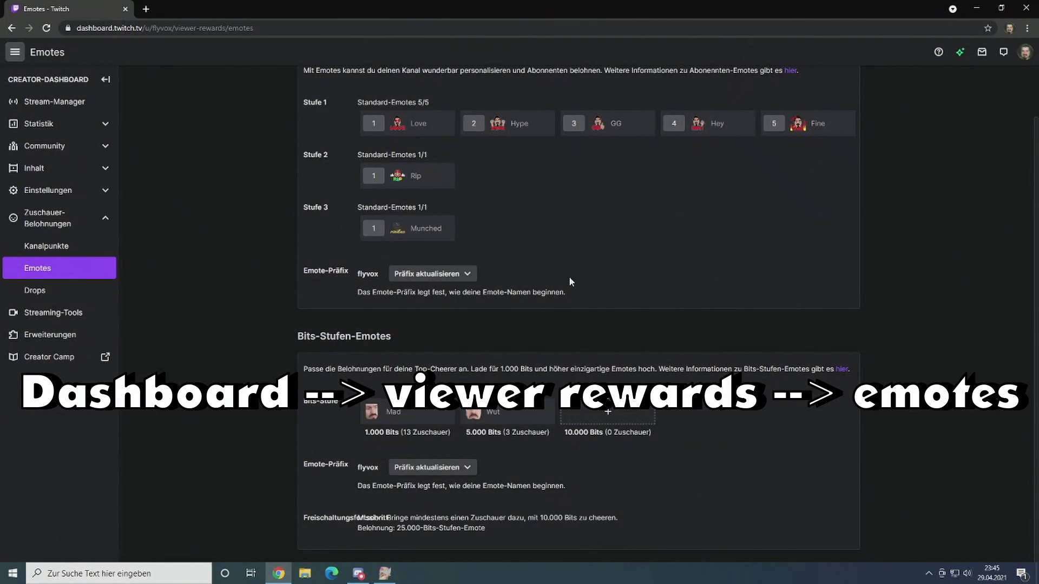
# Step: On the Twitch dashboard's Emotes page, start a new emote for the empty 10.000 Bits tier with automatic resizing turned off
pyautogui.scroll(-1, 595, 281)
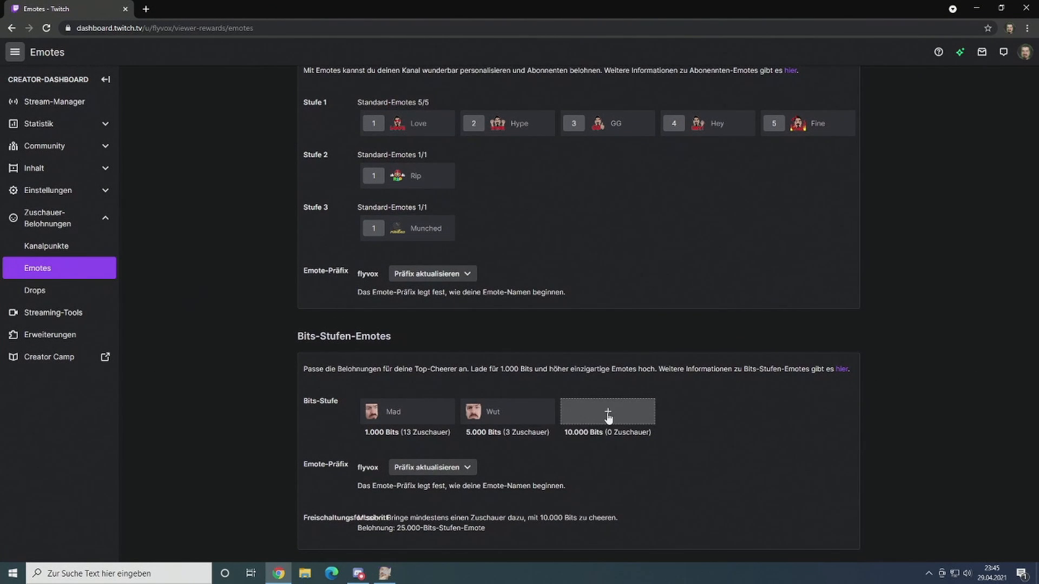
pyautogui.click(607, 415)
pyautogui.click(517, 300)
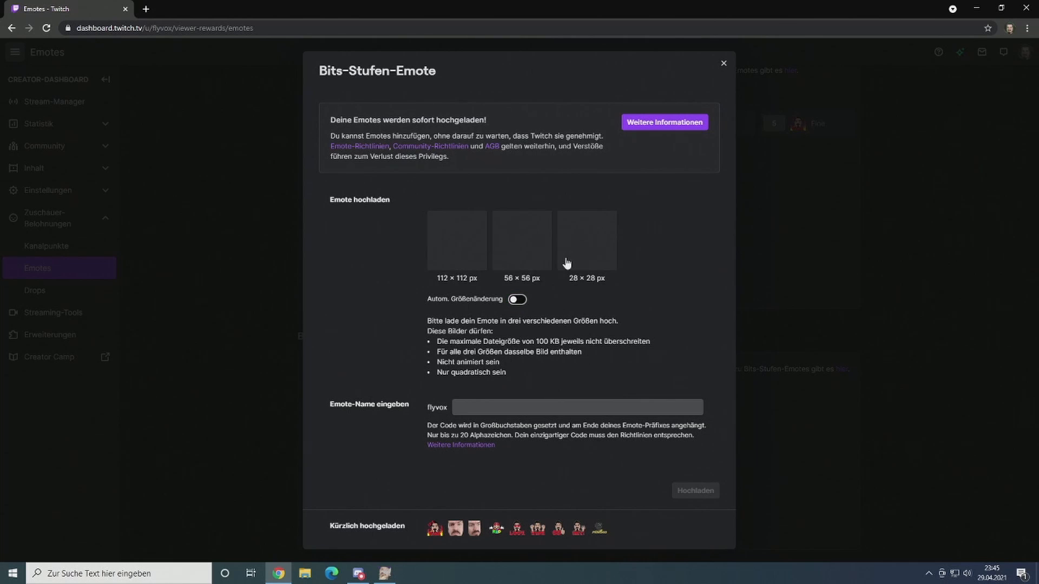
pyautogui.click(515, 300)
pyautogui.click(516, 301)
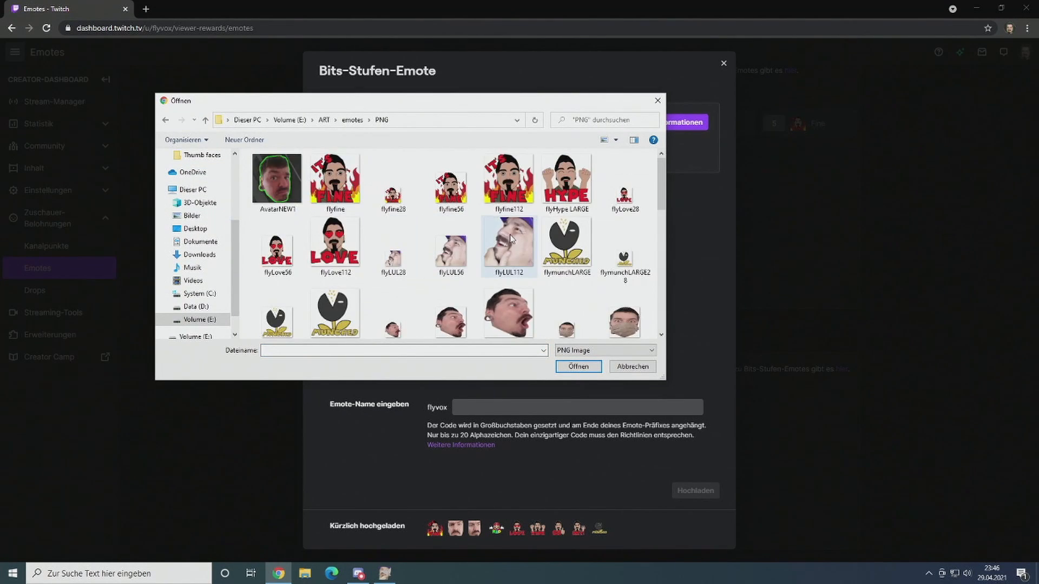
# Step: Add FlyThinking112, FlyThinking56 and FlyThinking28 to the emote's 112, 56 and 28 px image slots
pyautogui.scroll(-3, 508, 252)
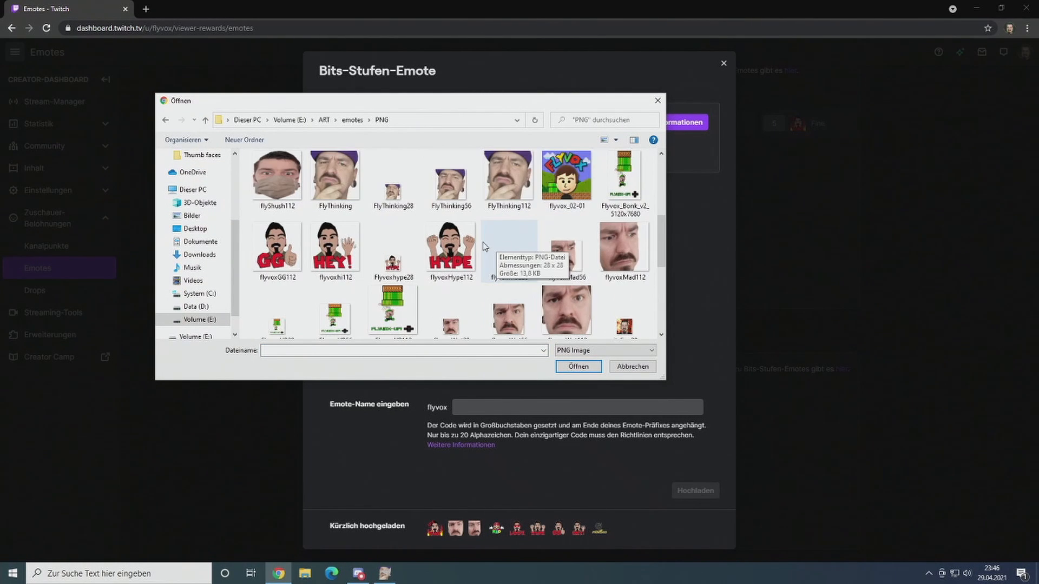
pyautogui.doubleClick(492, 190)
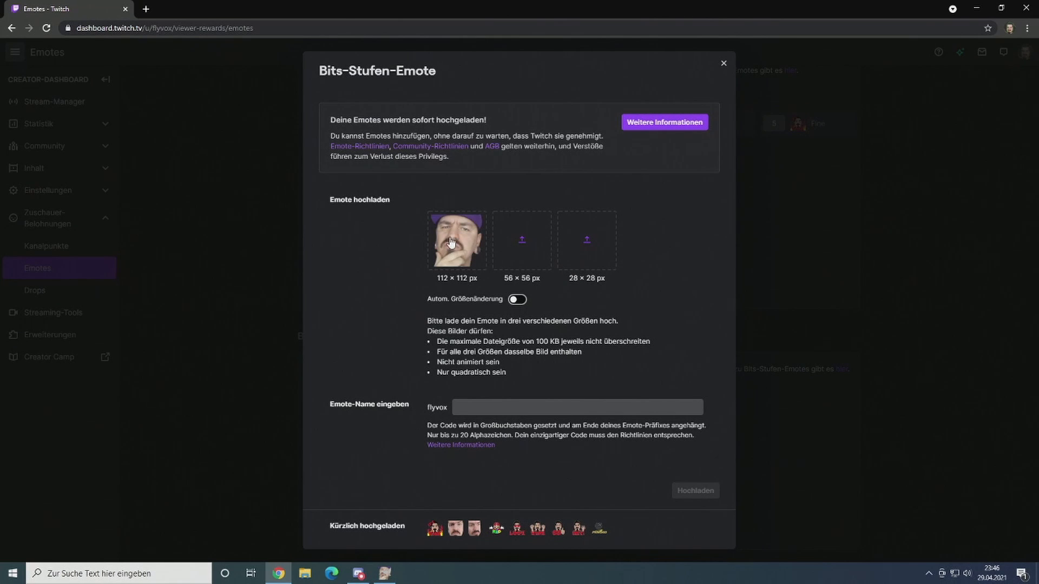
pyautogui.click(523, 248)
pyautogui.scroll(-2, 469, 258)
pyautogui.doubleClick(399, 239)
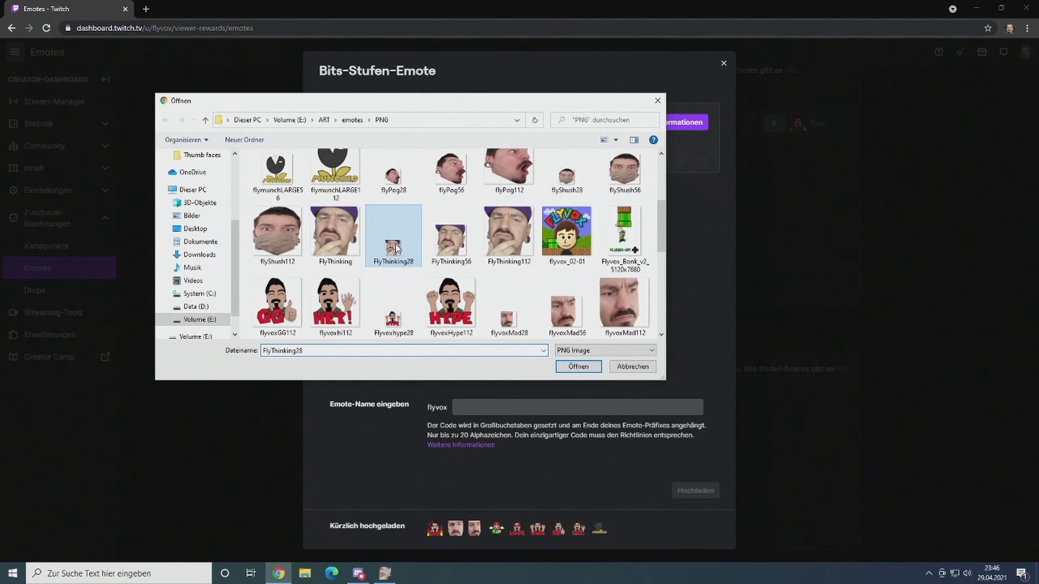
# Step: Name the emote Thinking, check its chat previews and upload it
pyautogui.click(501, 394)
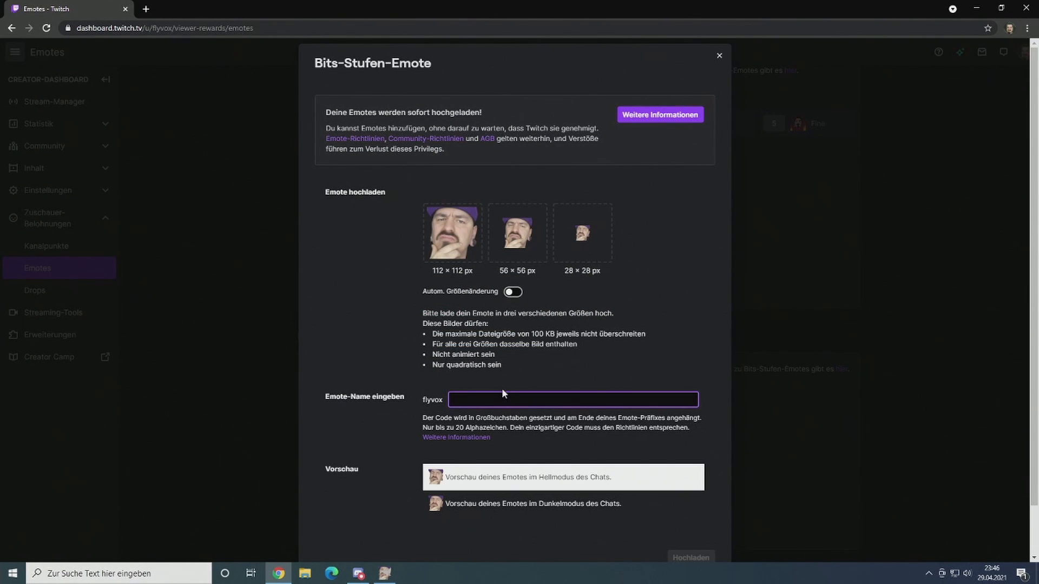
pyautogui.write('Thinking')
pyautogui.scroll(-1, 419, 415)
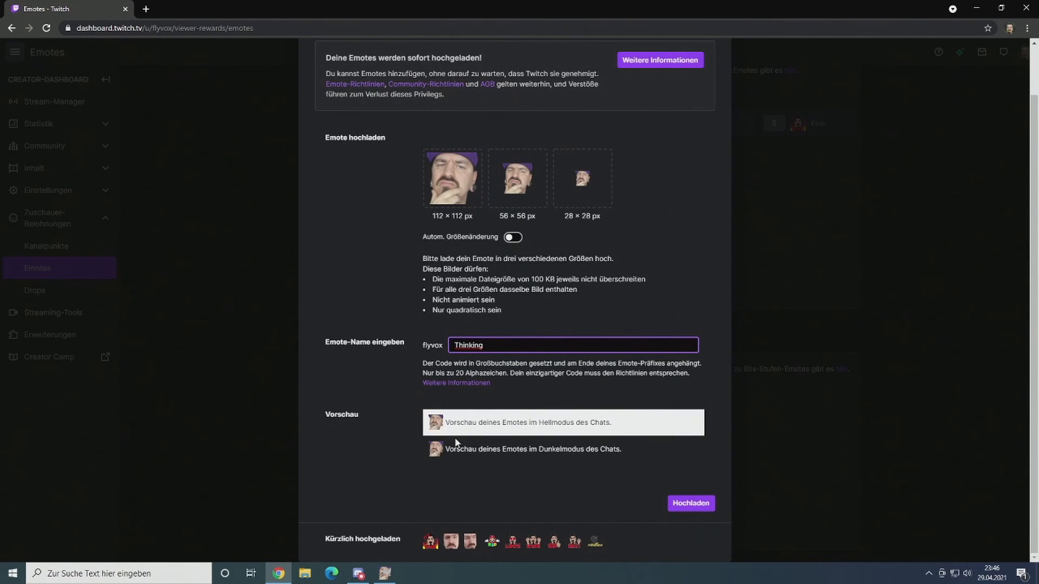
pyautogui.scroll(1, 550, 417)
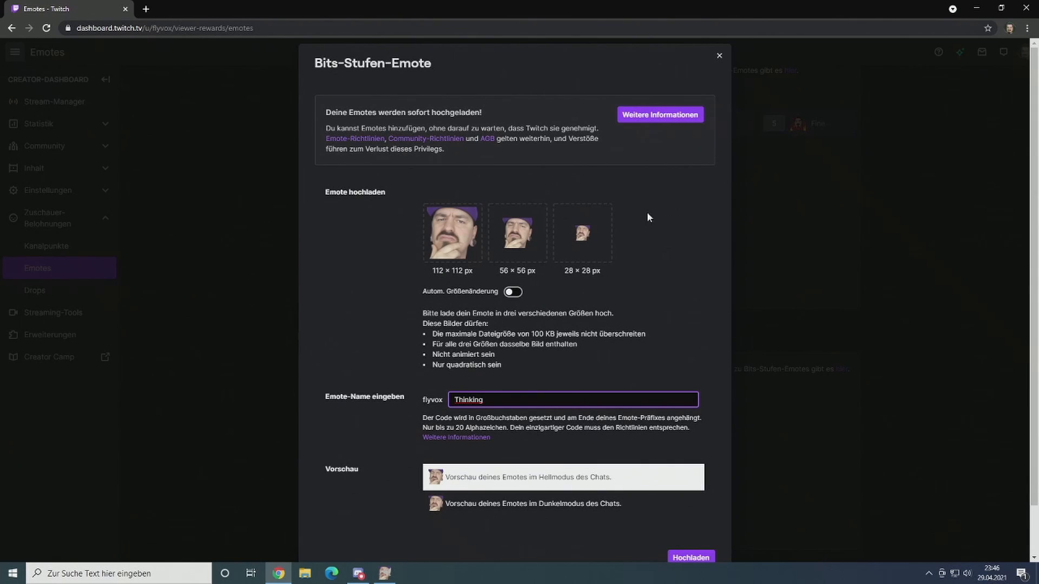
pyautogui.scroll(-1, 703, 401)
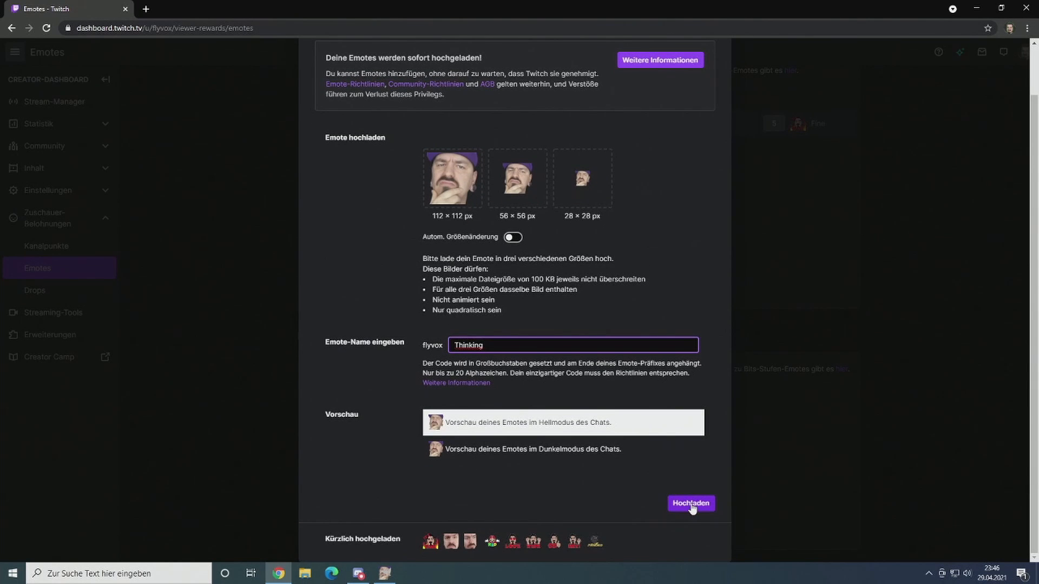
pyautogui.click(691, 504)
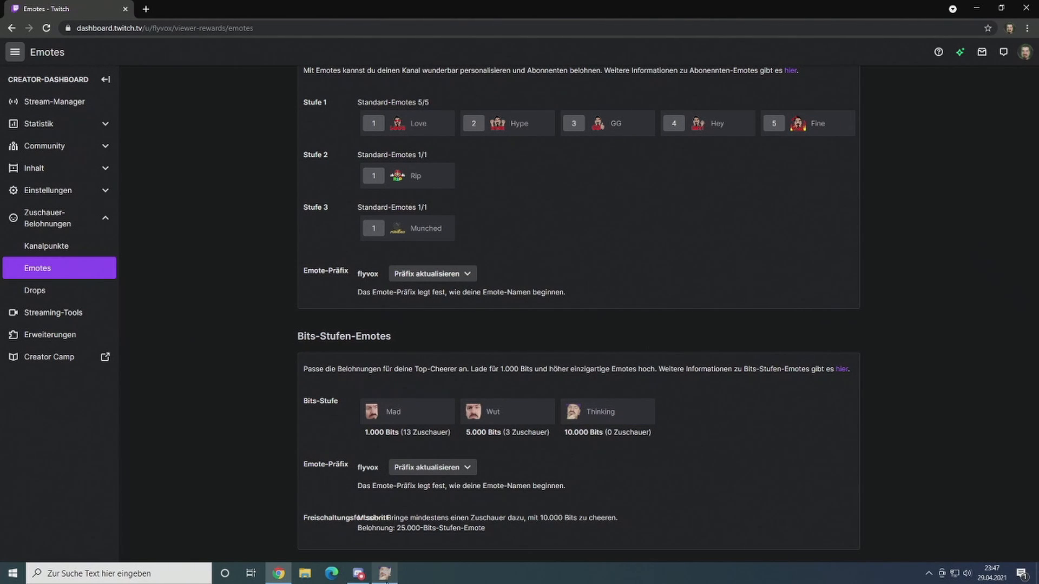
# Step: Switch back to GIMP, close the FlyThinking28 image without saving its changes and quit the program
pyautogui.click(385, 574)
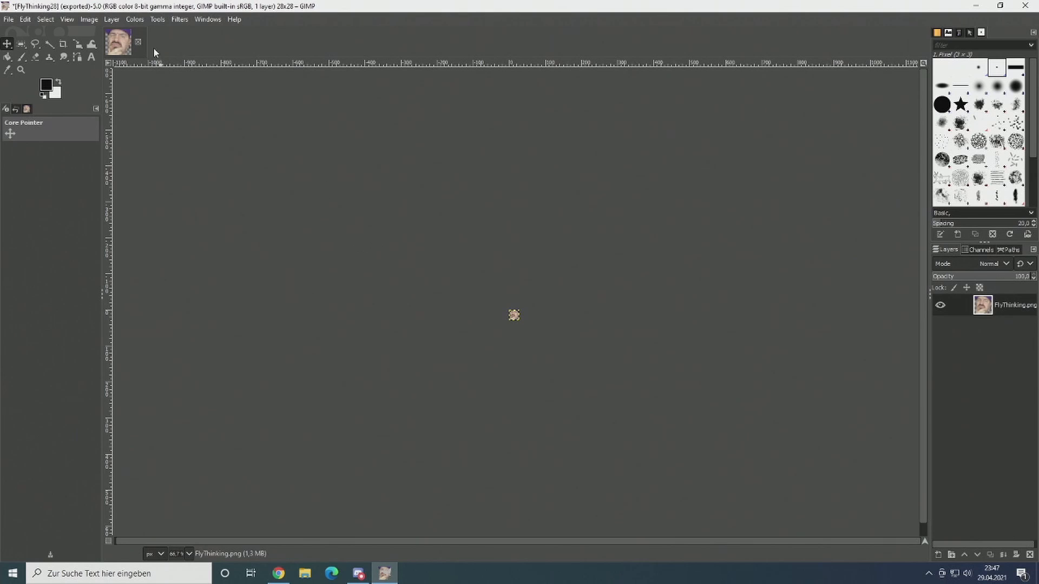
pyautogui.click(139, 43)
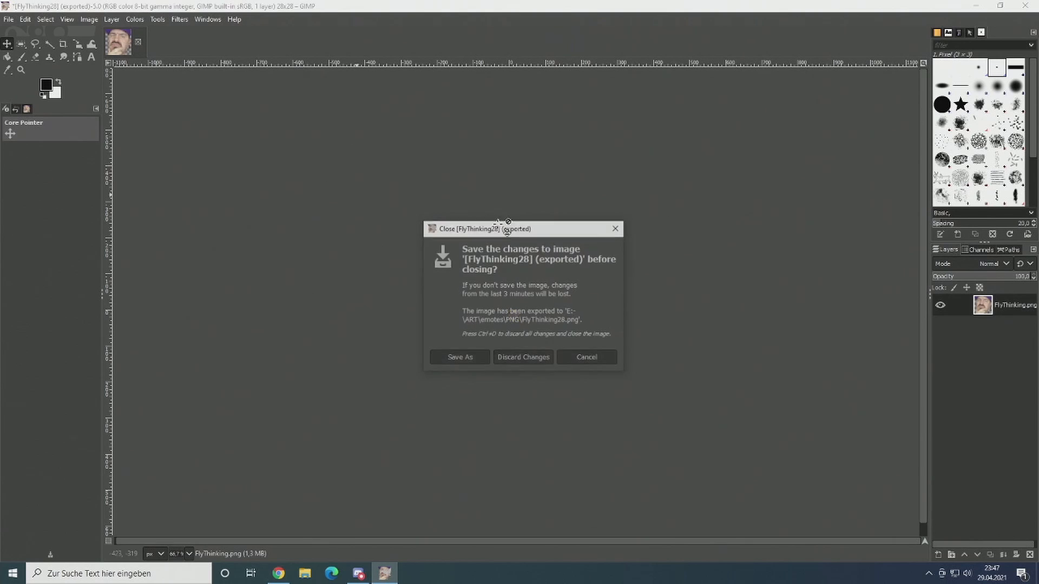
pyautogui.click(544, 358)
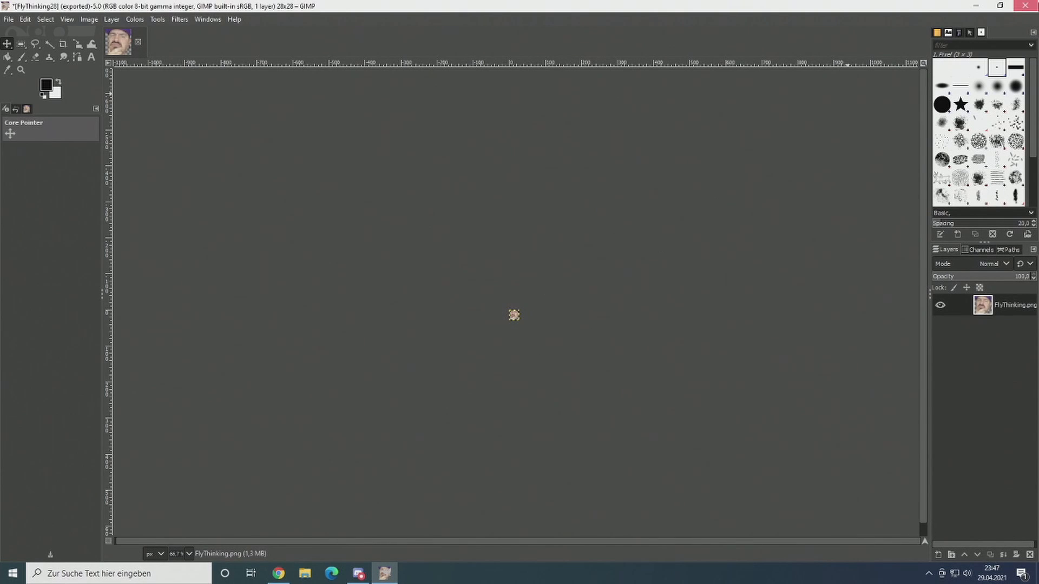
pyautogui.click(1026, 6)
pyautogui.click(275, 271)
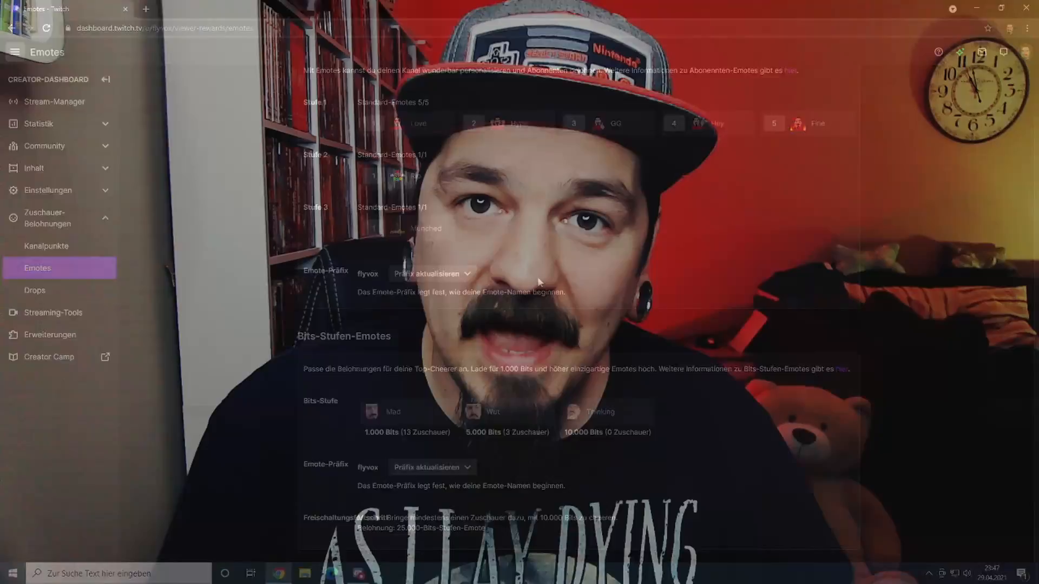